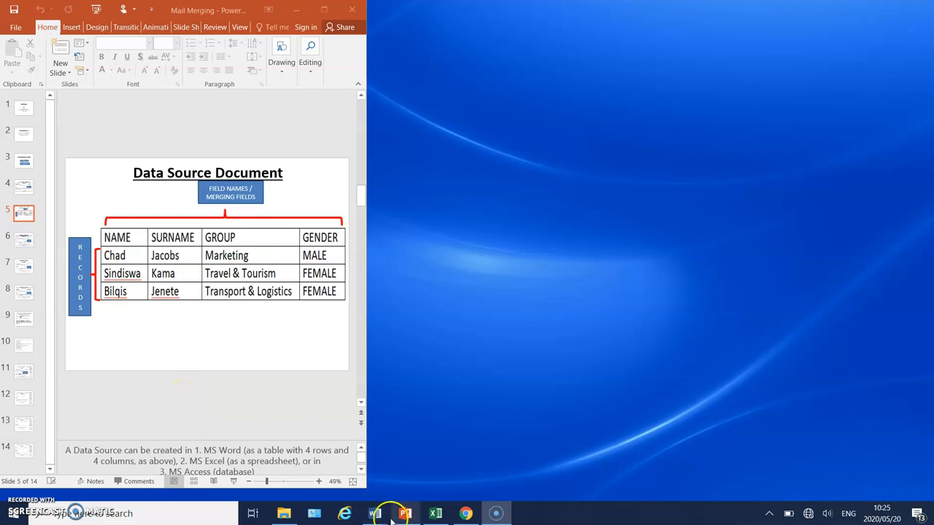
# Examine the field names and records in the Word document Data Source VA - pg230, and minimize it.
pyautogui.moveTo(372, 512)
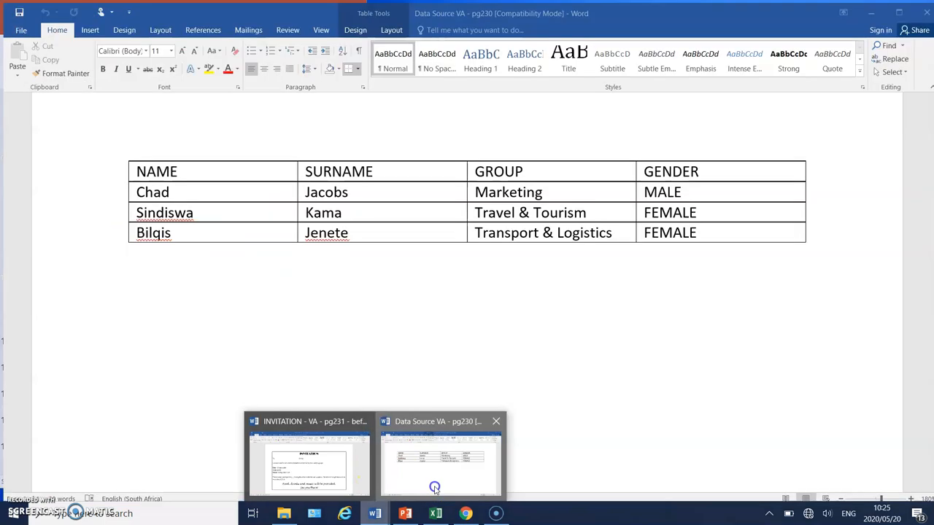
pyautogui.click(431, 481)
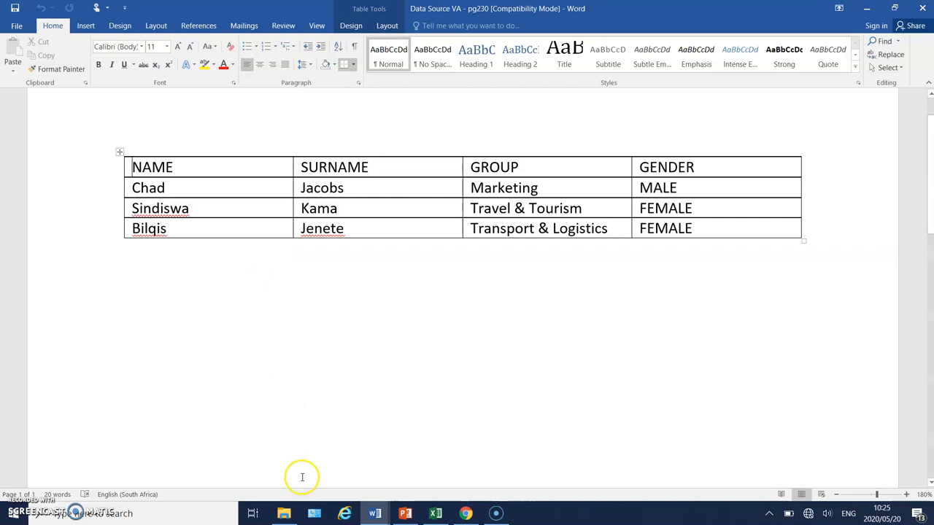
pyautogui.click(867, 10)
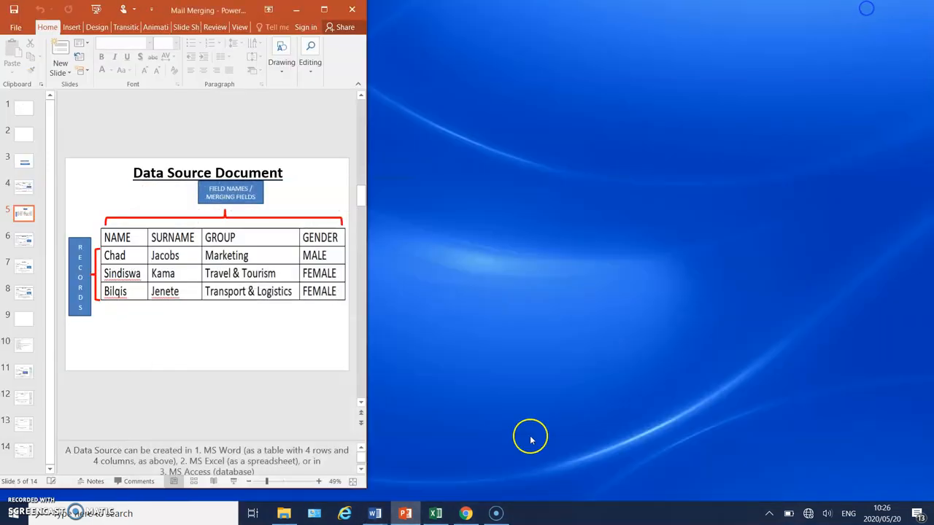
# Switch to the Excel workbook Database VA - Pg 230 MS EXCEL and examine its name and surname columns.
pyautogui.click(436, 513)
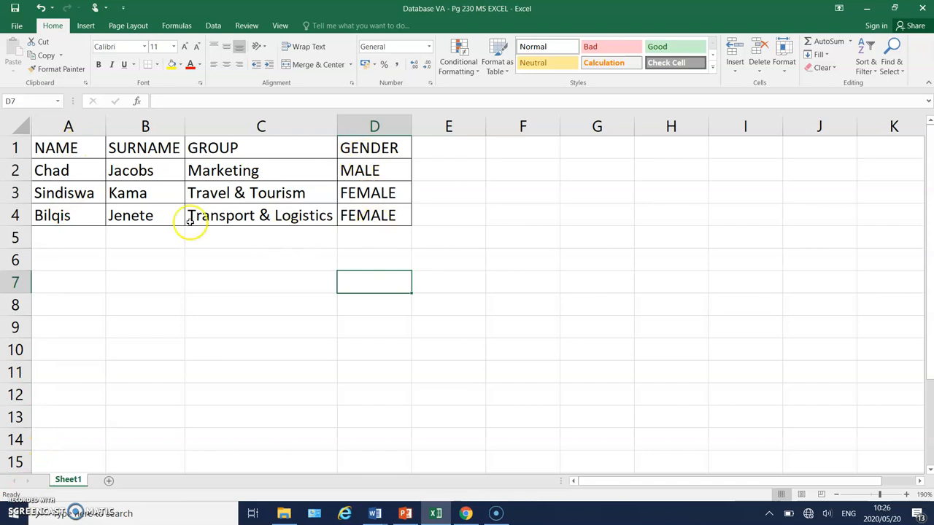
pyautogui.click(81, 151)
pyautogui.click(144, 154)
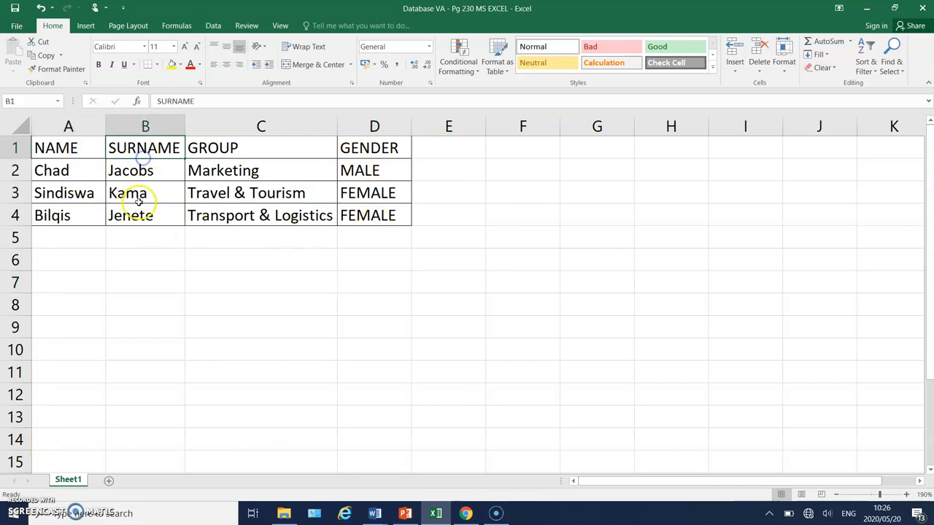
pyautogui.click(137, 192)
# Apply All Borders to the data in cells A1:D4 and minimize the workbook.
pyautogui.click(66, 148)
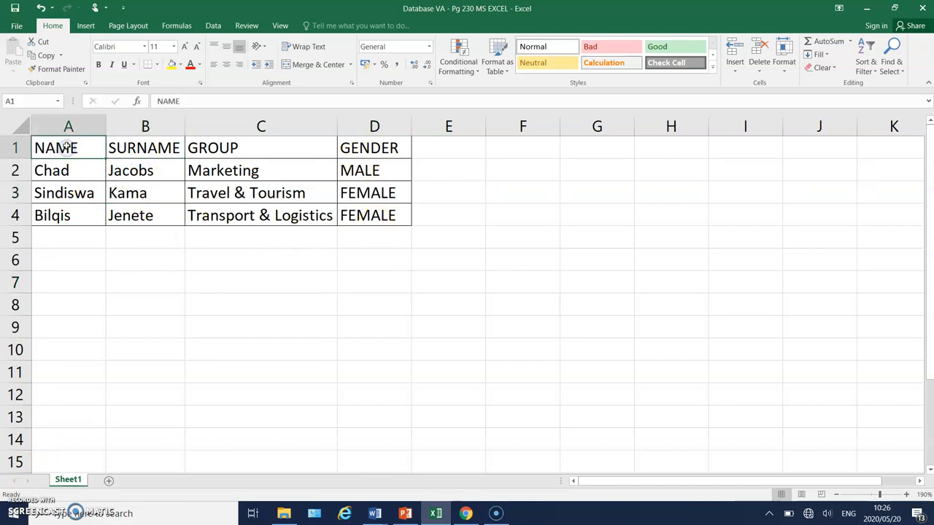
pyautogui.moveTo(66, 148); pyautogui.dragTo(379, 215)
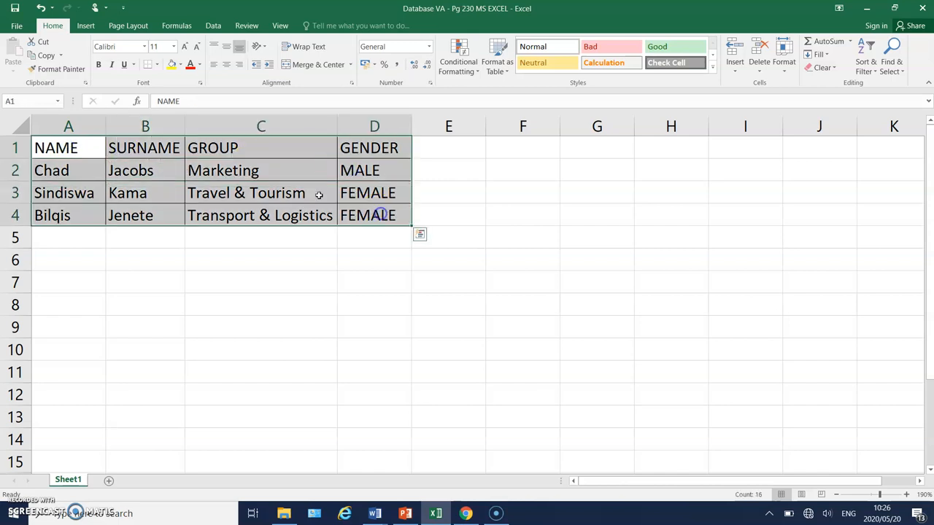
pyautogui.click(156, 64)
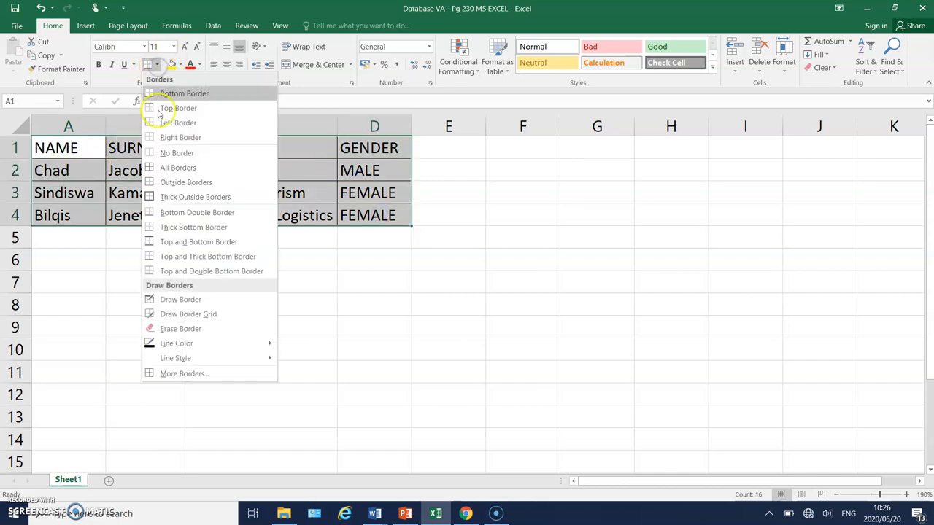
pyautogui.click(173, 169)
pyautogui.click(138, 282)
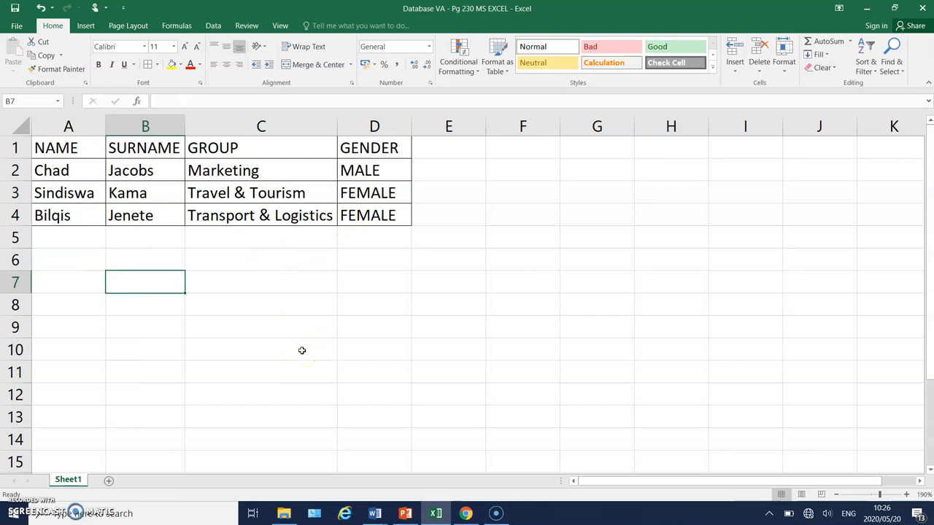
pyautogui.click(867, 10)
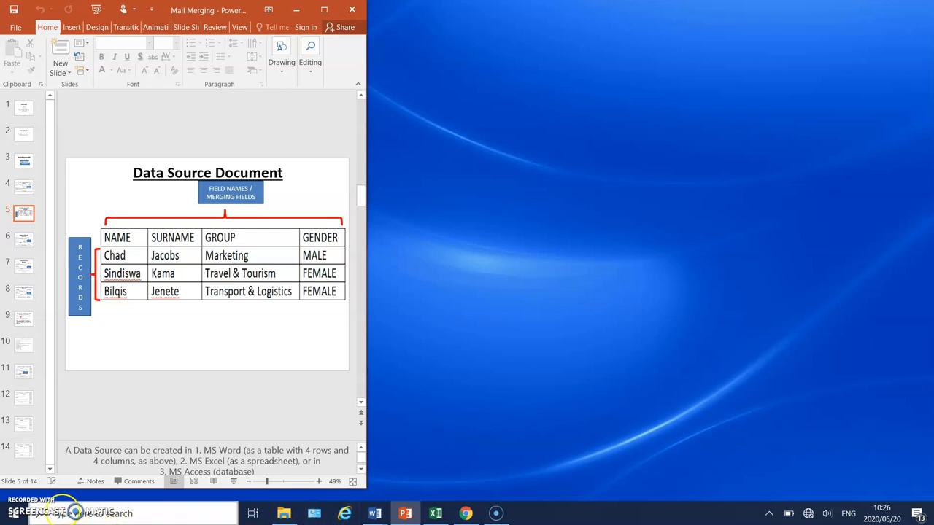
# Search the computer for Access and start Access 2016.
pyautogui.click(121, 514)
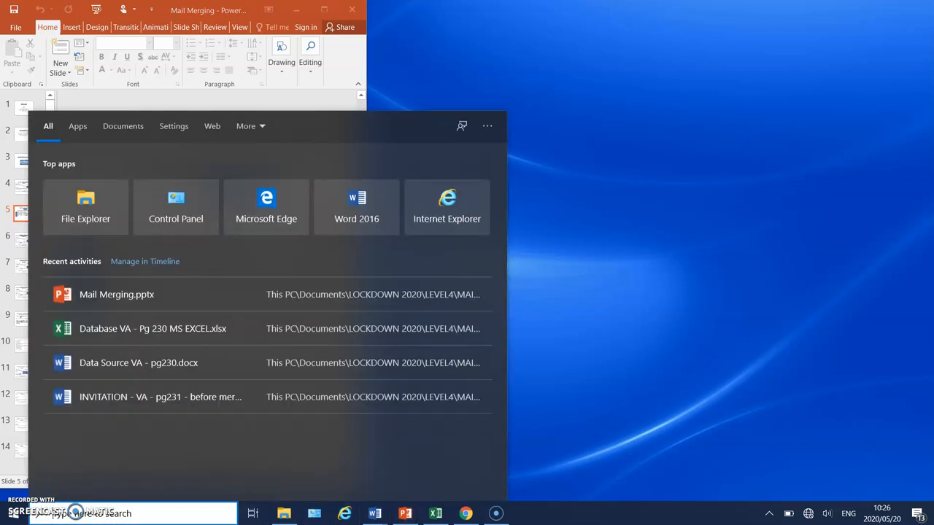
pyautogui.write('AC')
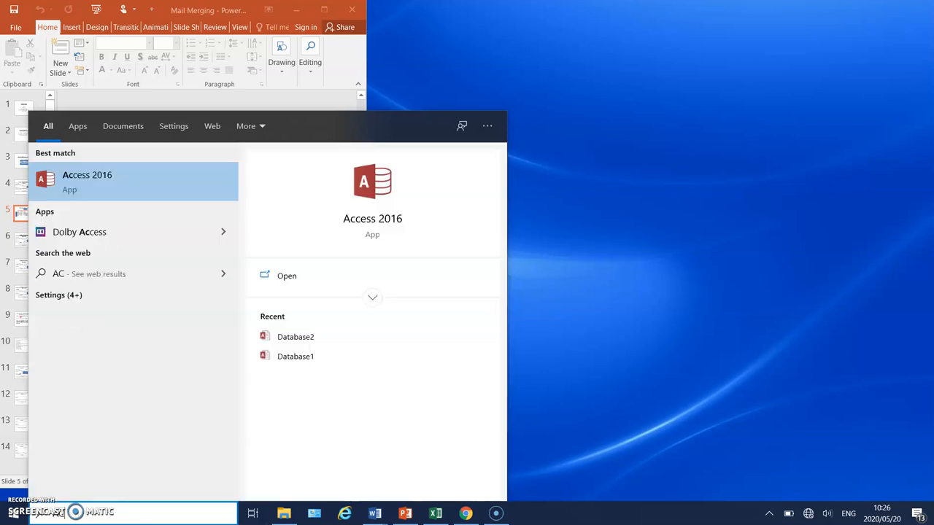
pyautogui.write('CW')
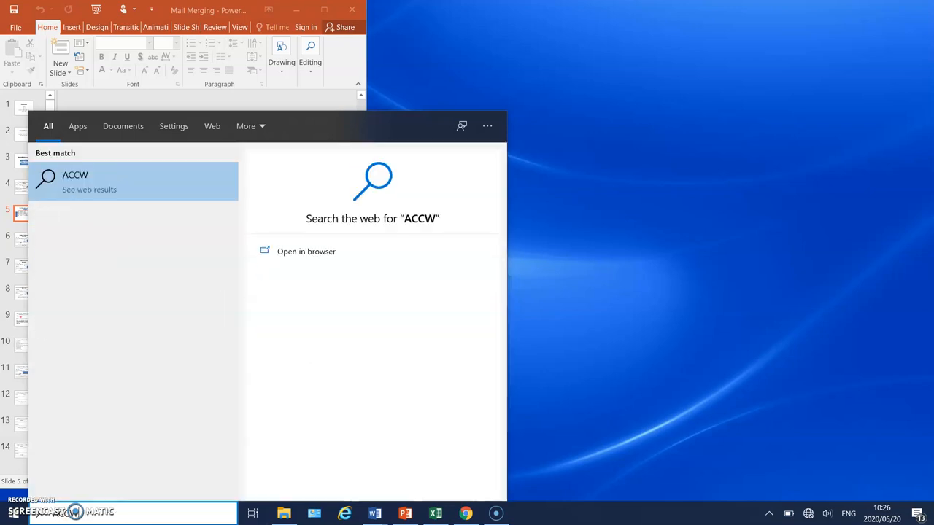
pyautogui.press('BackSpace')
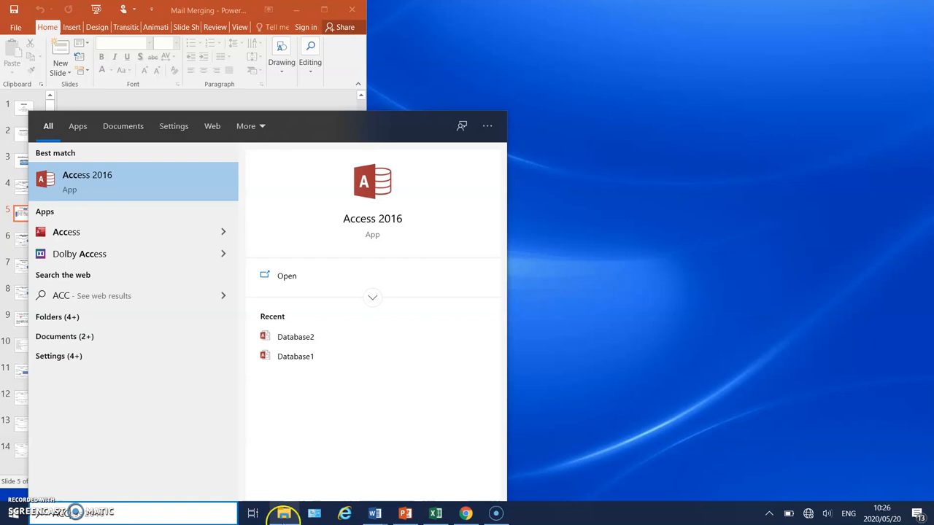
pyautogui.click(133, 179)
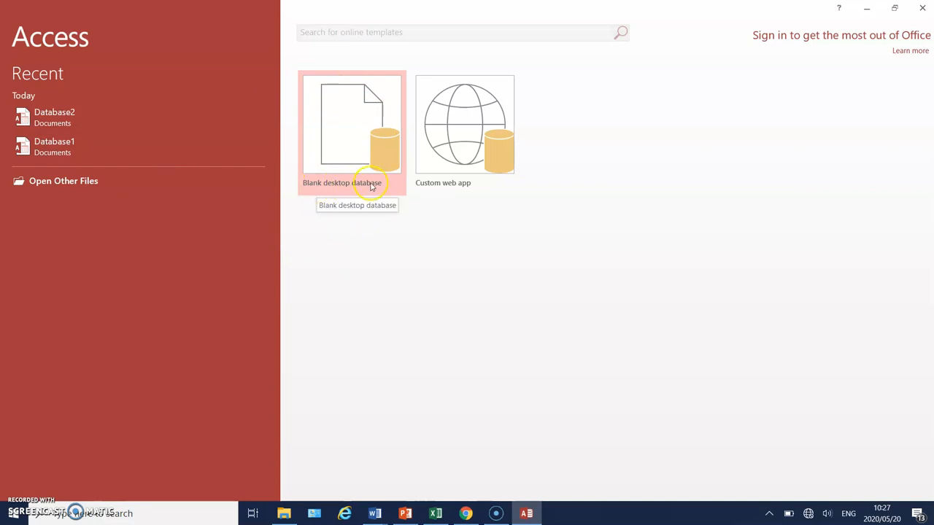
# Create a blank desktop database with the file name INVITATION.
pyautogui.click(349, 125)
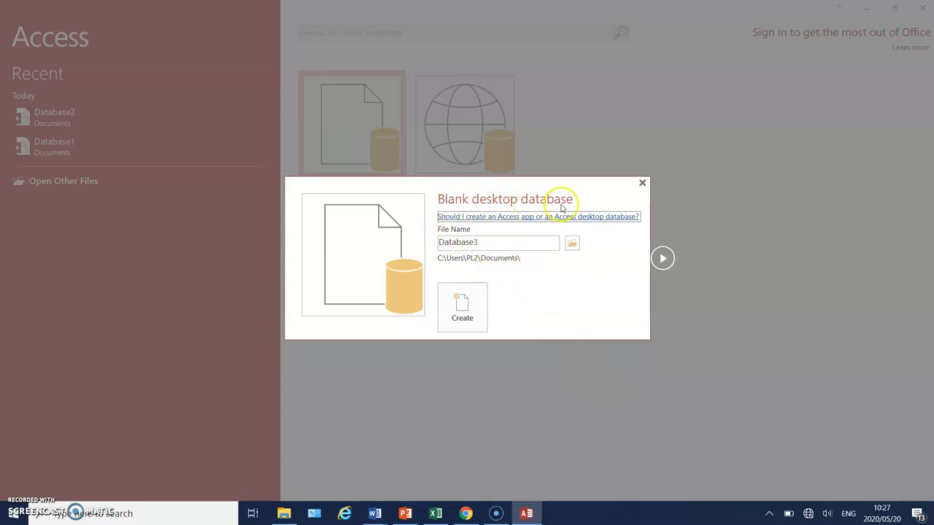
pyautogui.doubleClick(483, 242)
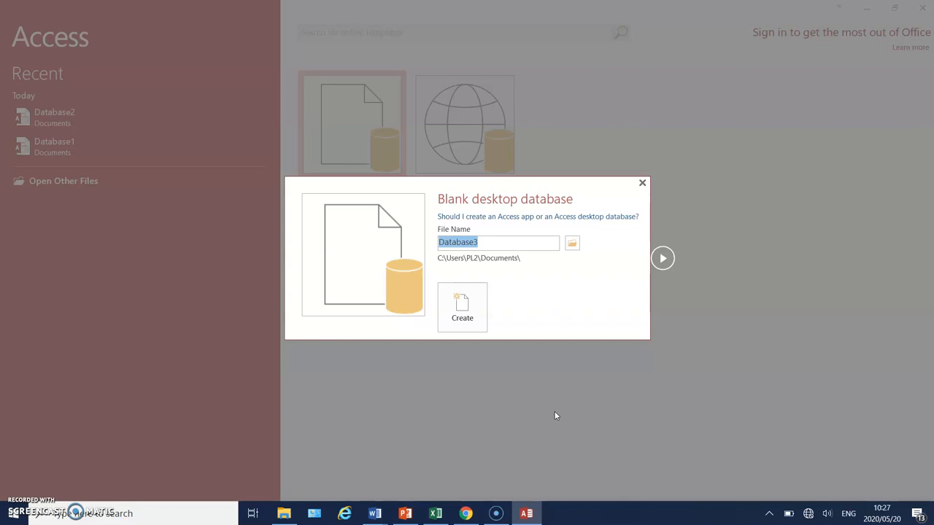
pyautogui.press('BackSpace')
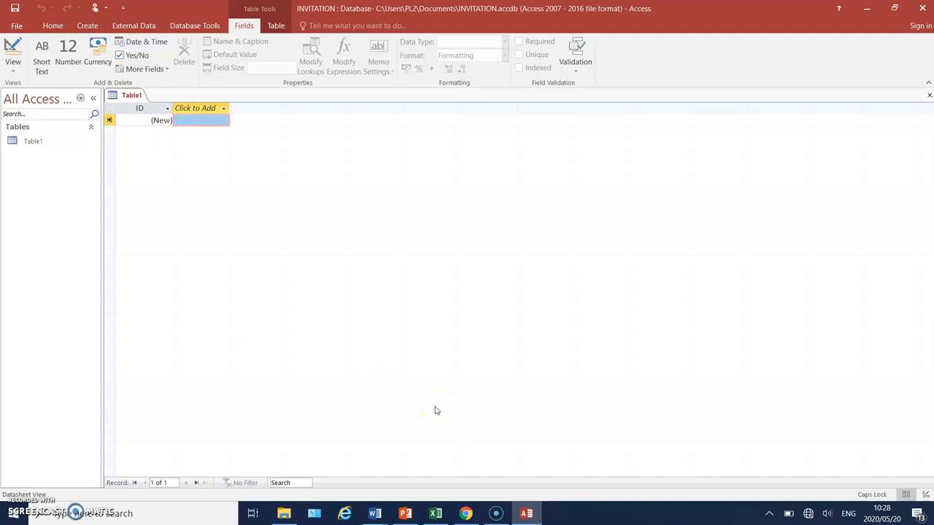
pyautogui.click(17, 27)
pyautogui.click(20, 25)
pyautogui.click(52, 26)
pyautogui.click(88, 28)
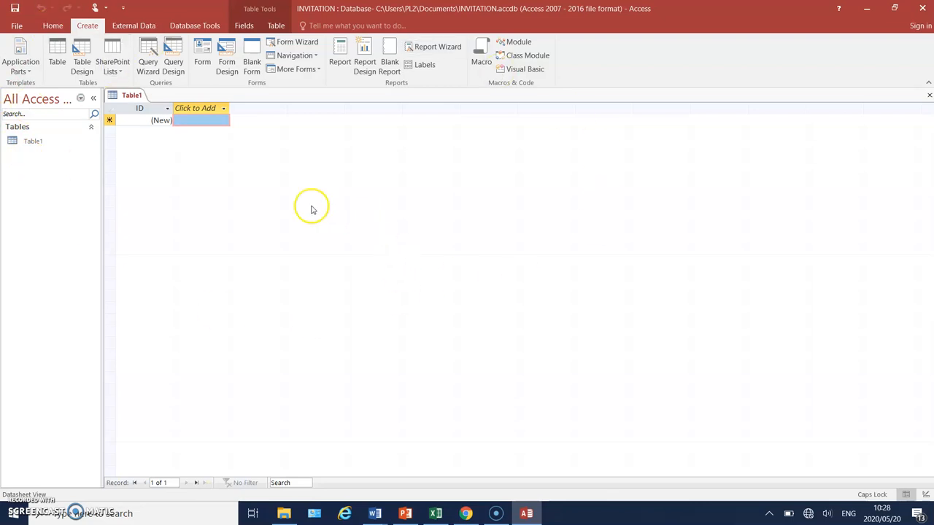
pyautogui.click(53, 26)
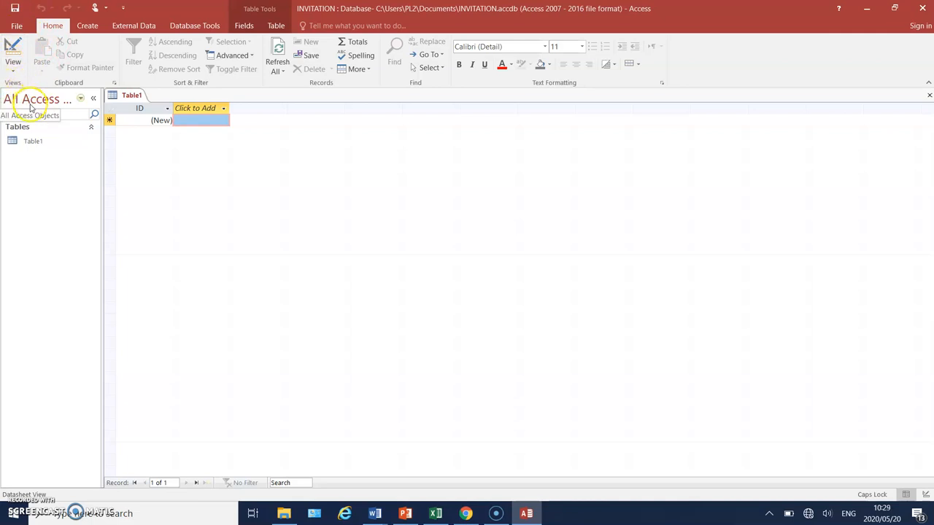
pyautogui.click(405, 513)
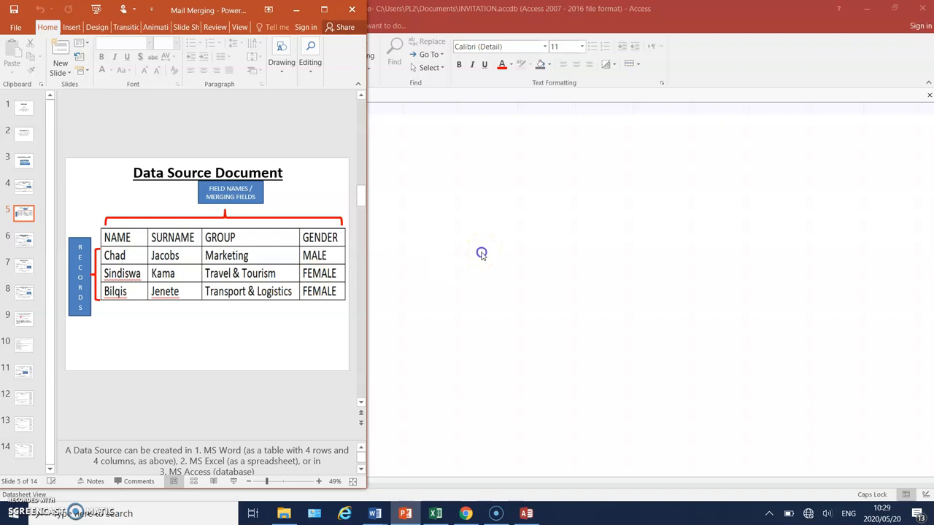
pyautogui.click(481, 255)
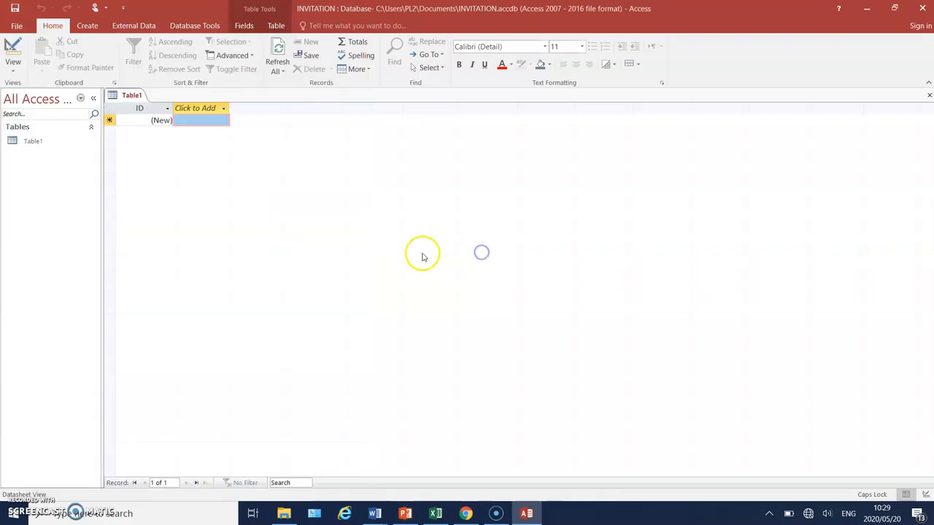
# Switch Table1 to Design View, saving the table under the name Database Invitation.
pyautogui.click(12, 64)
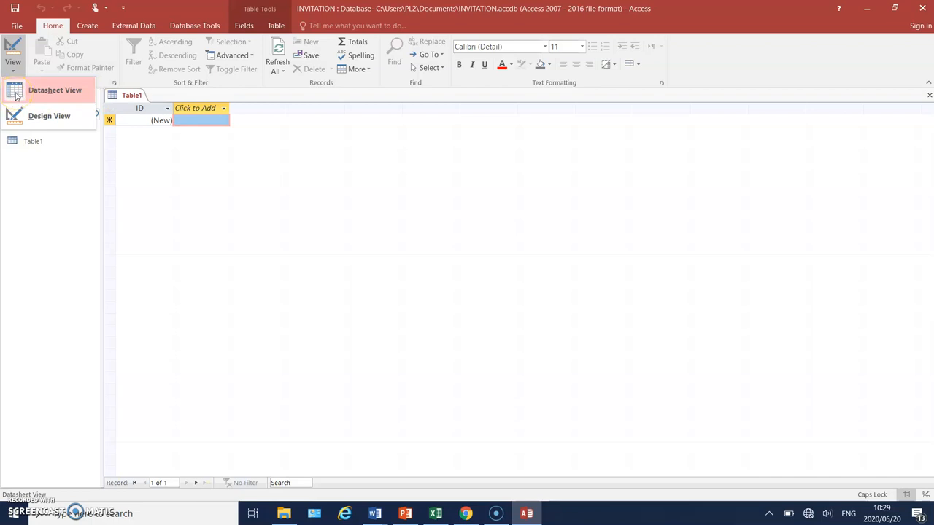
pyautogui.click(15, 126)
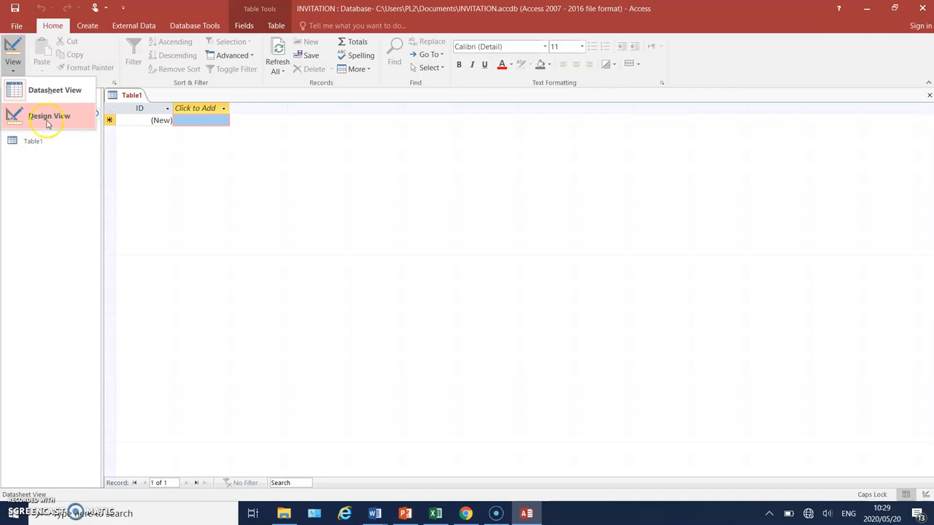
pyautogui.click(16, 118)
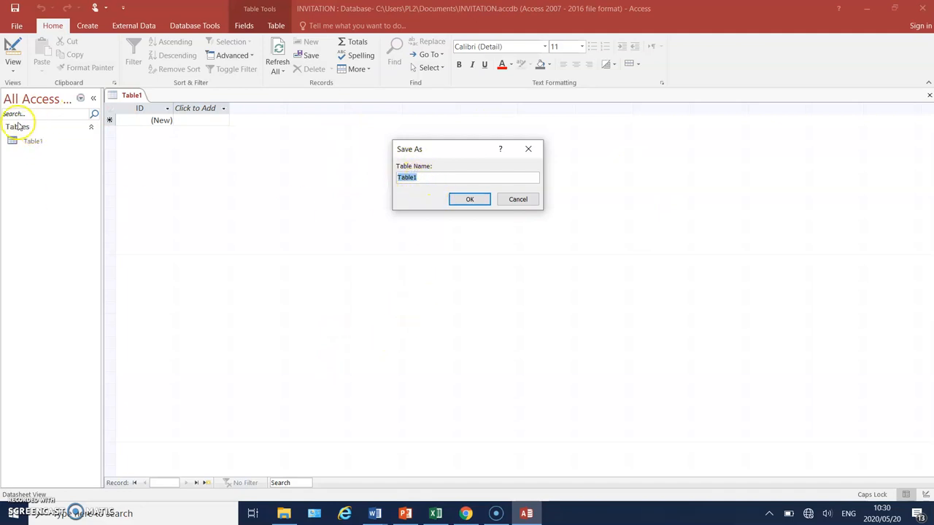
pyautogui.click(422, 178)
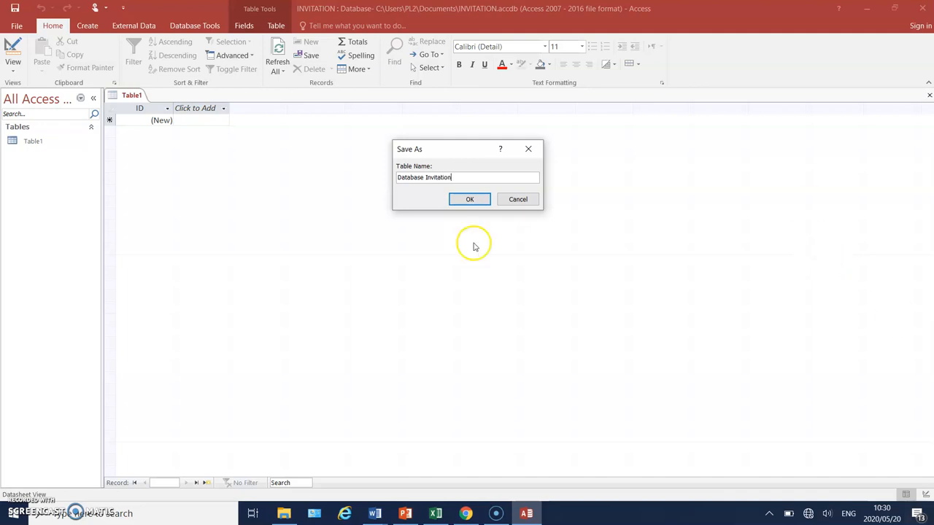
pyautogui.click(472, 198)
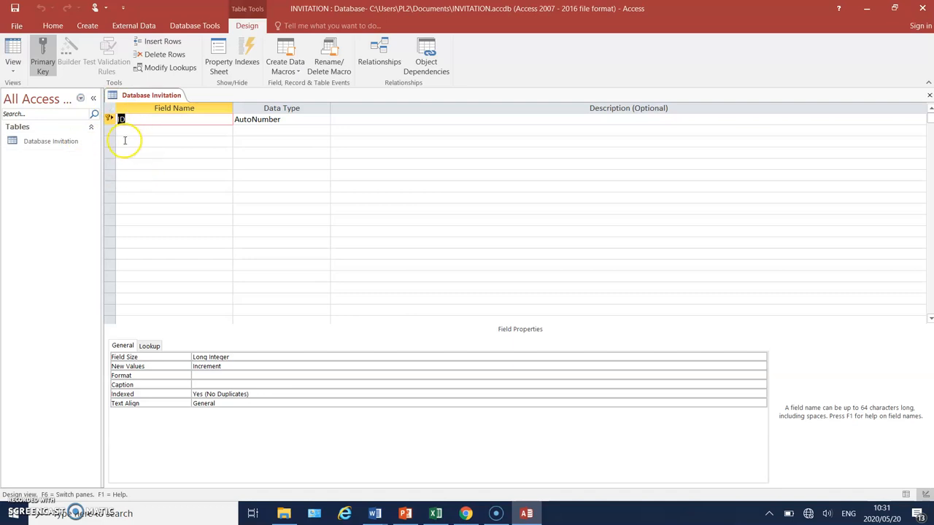
# Remove the primary key from the ID field.
pyautogui.click(44, 59)
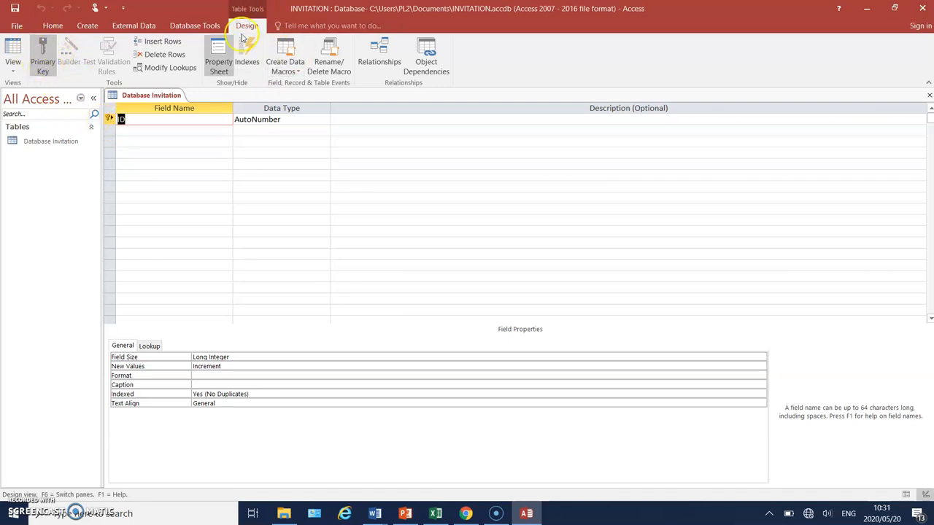
pyautogui.click(44, 66)
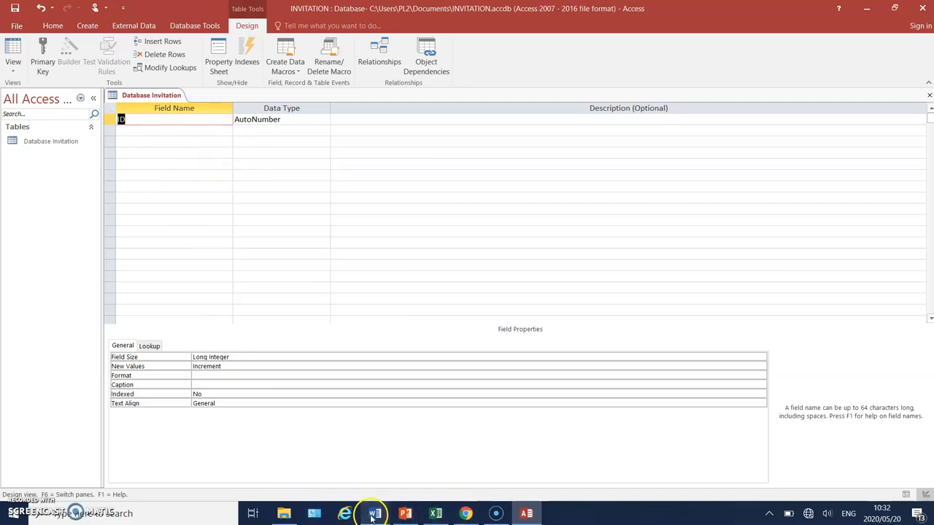
# Restore and resize the Access window so the table design sits beside the PowerPoint slide with the data source table.
pyautogui.moveTo(373, 517)
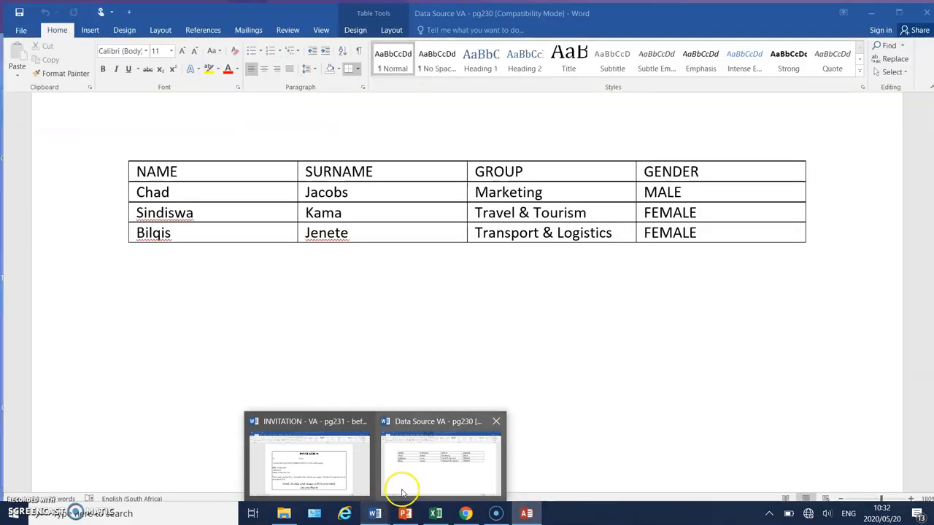
pyautogui.click(310, 456)
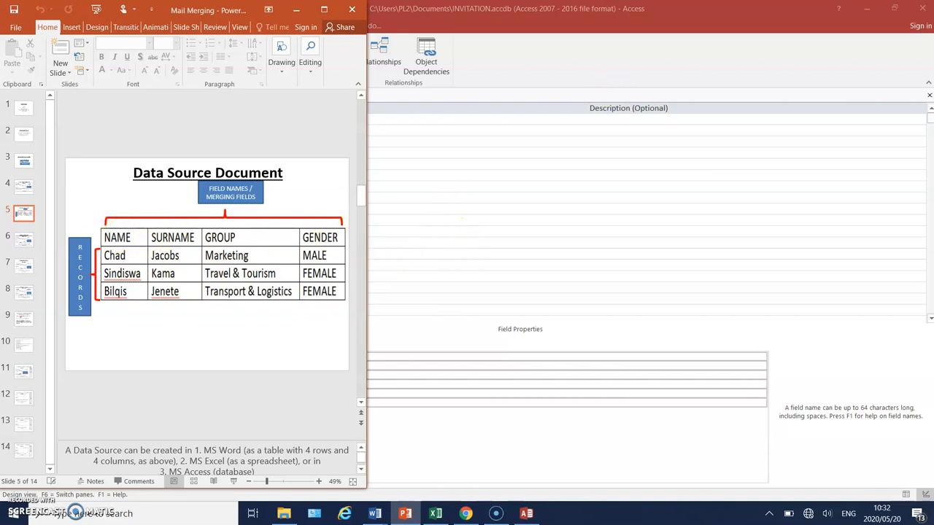
pyautogui.click(709, 142)
pyautogui.click(893, 9)
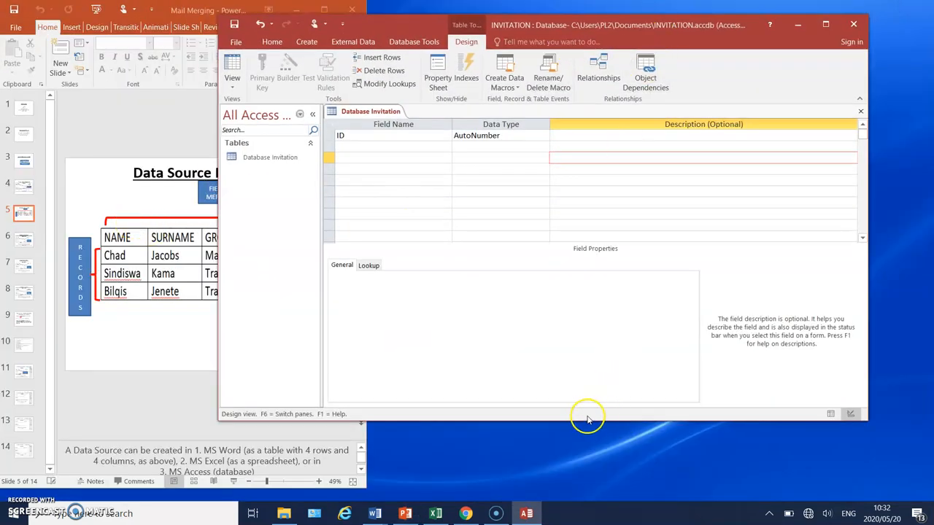
pyautogui.click(423, 213)
pyautogui.moveTo(588, 425); pyautogui.dragTo(611, 508)
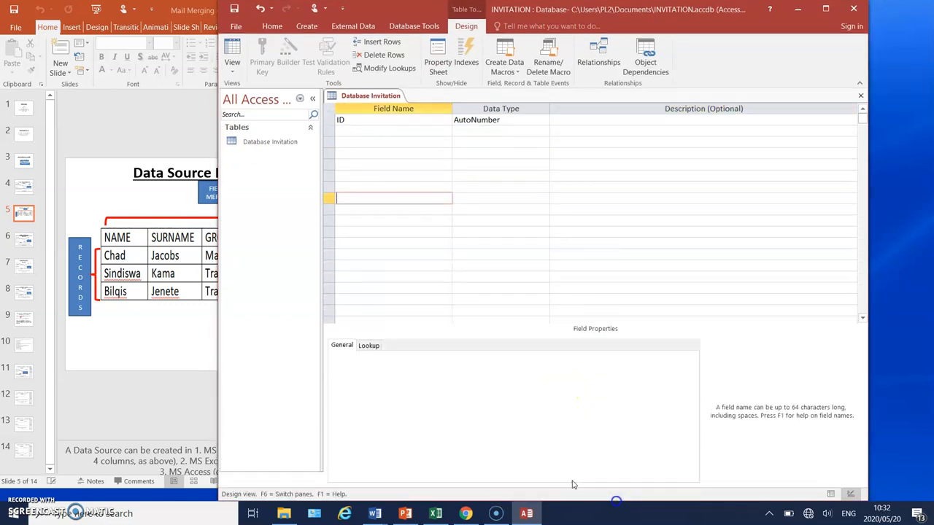
pyautogui.moveTo(218, 238); pyautogui.dragTo(366, 248)
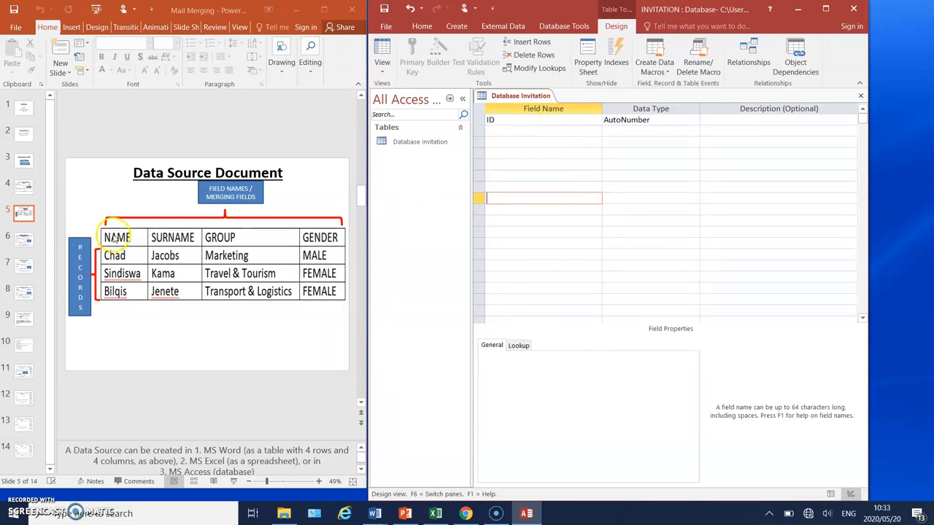
# Rename the ID field to NAME.
pyautogui.click(502, 119)
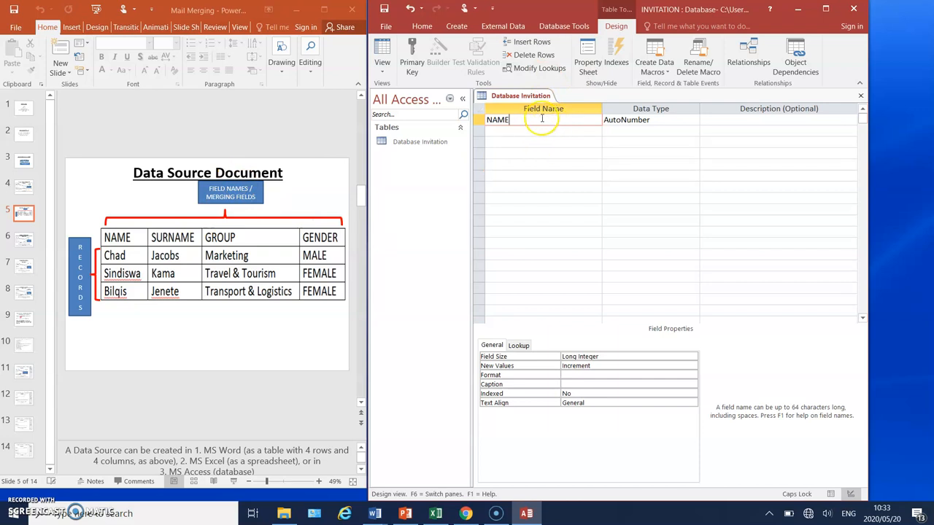
# Accept NAME as a field name despite it being a reserved word and set its data type to Short Text.
pyautogui.click(660, 121)
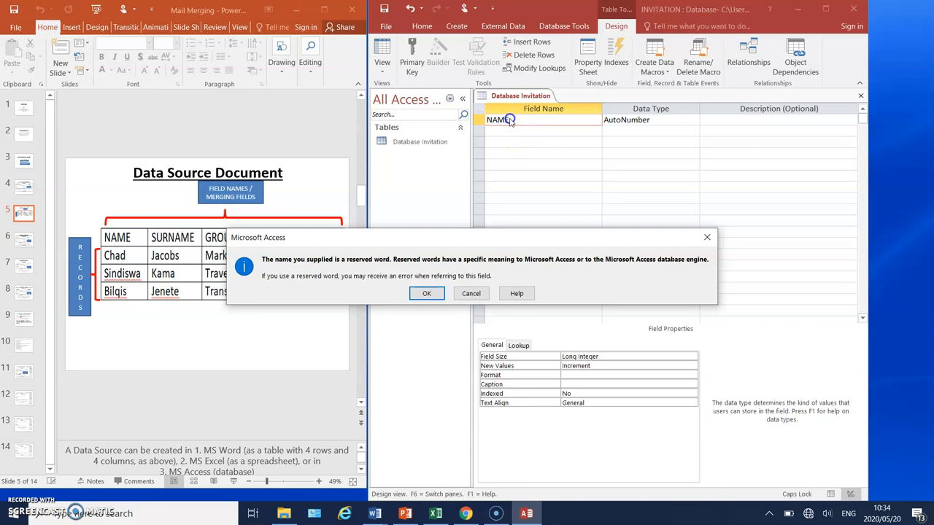
pyautogui.click(427, 294)
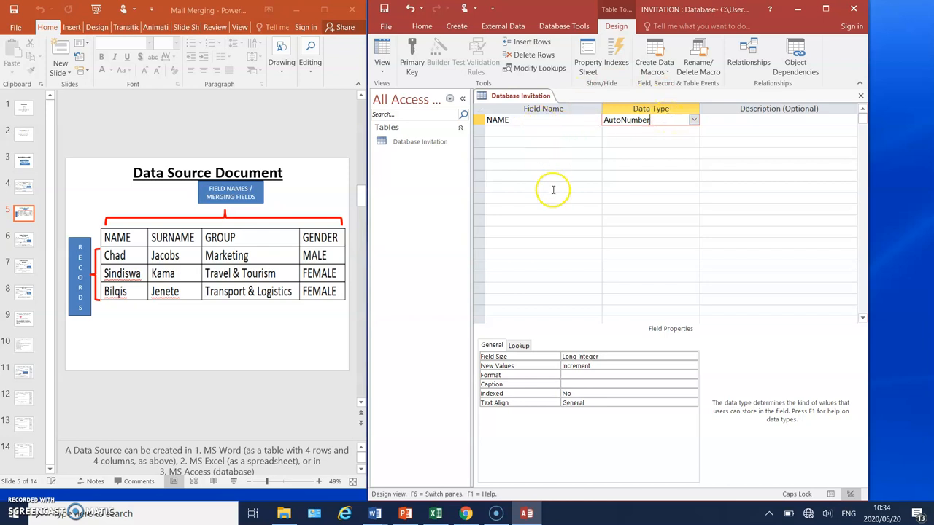
pyautogui.click(694, 121)
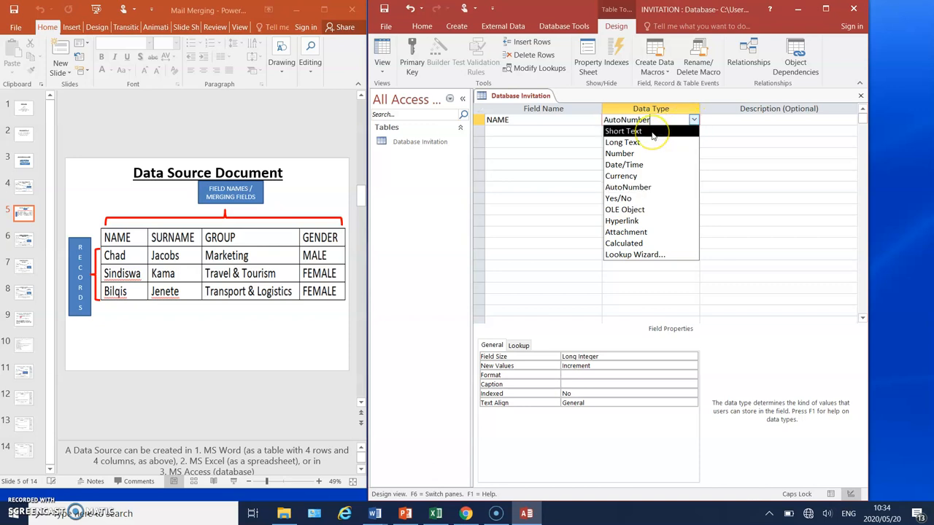
pyautogui.click(628, 143)
pyautogui.click(648, 131)
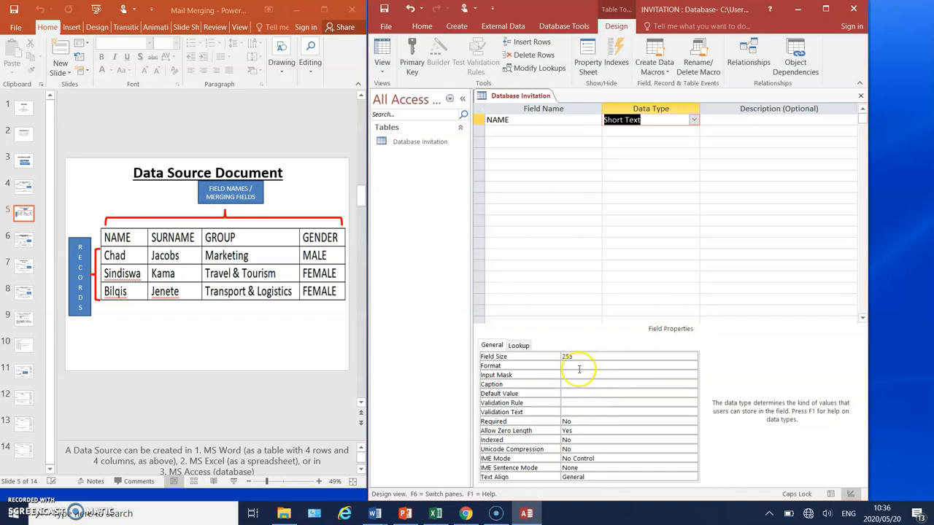
# Add SURNAME and GROUP fields below NAME, both with the Short Text data type.
pyautogui.click(496, 132)
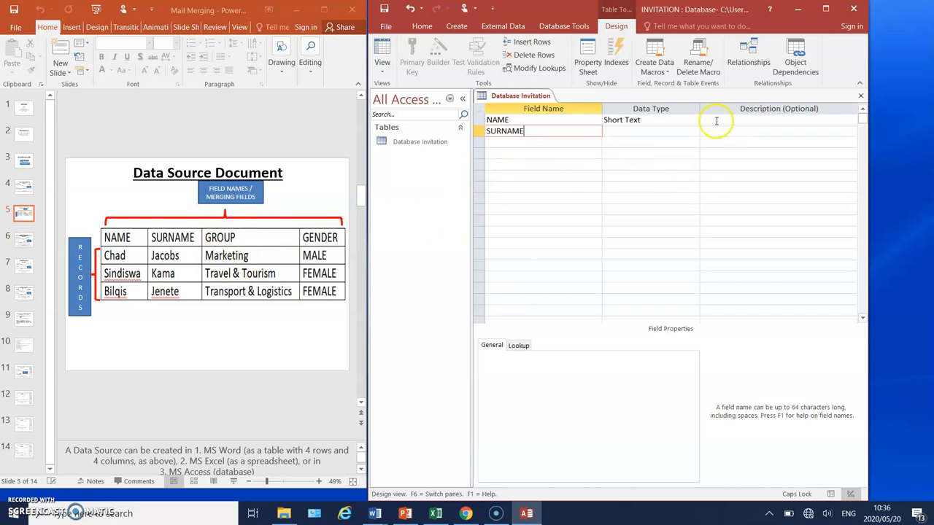
pyautogui.click(617, 131)
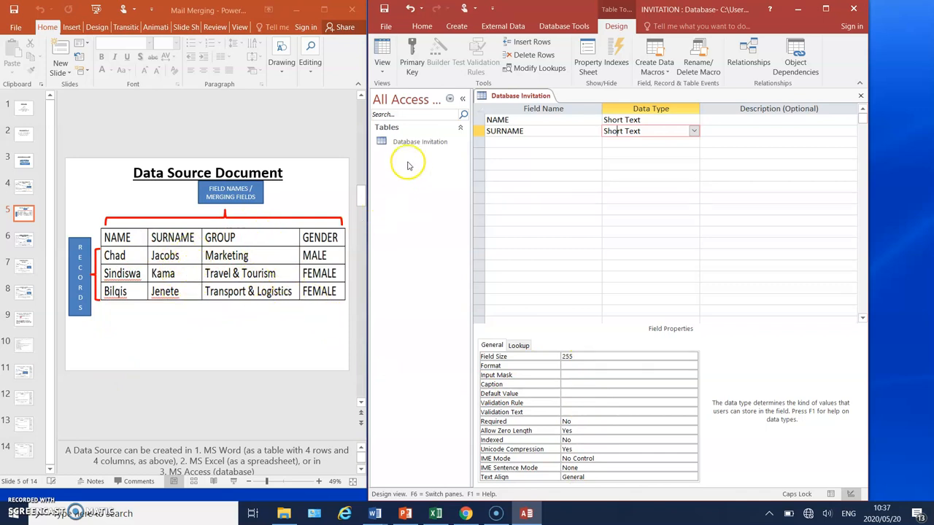
pyautogui.click(515, 143)
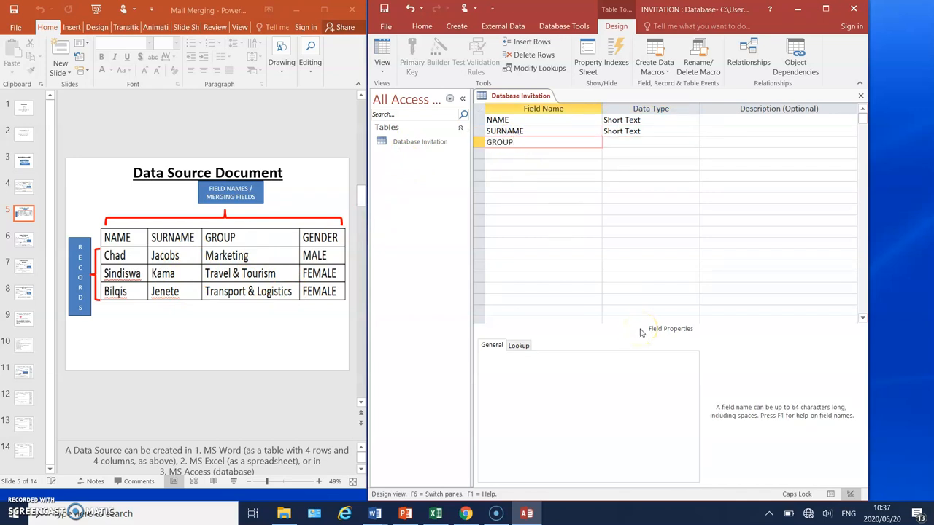
pyautogui.click(641, 142)
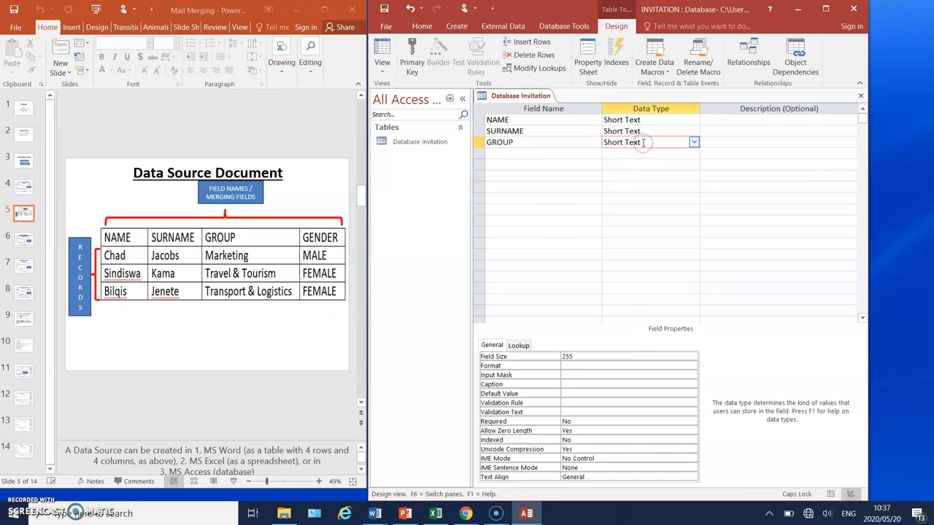
pyautogui.click(694, 143)
pyautogui.click(686, 154)
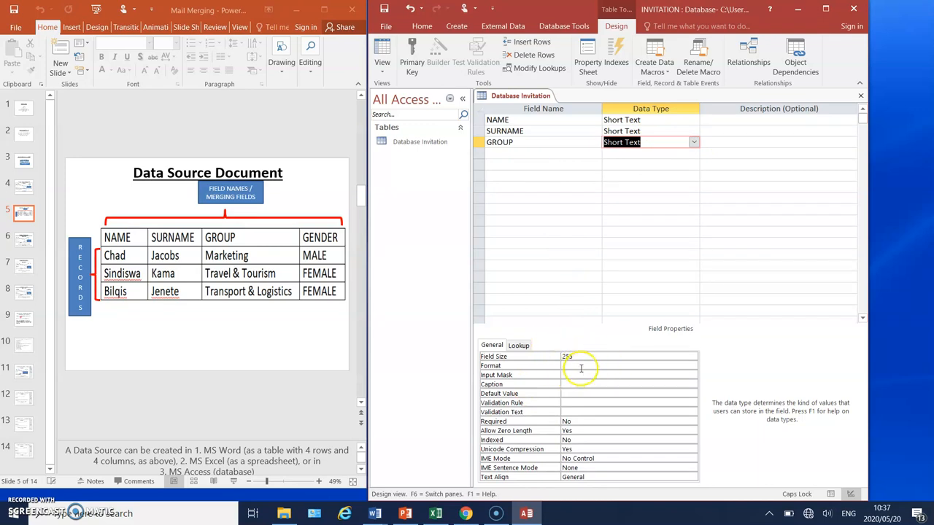
# Add a GENDER field below GROUP with the Short Text data type.
pyautogui.click(505, 153)
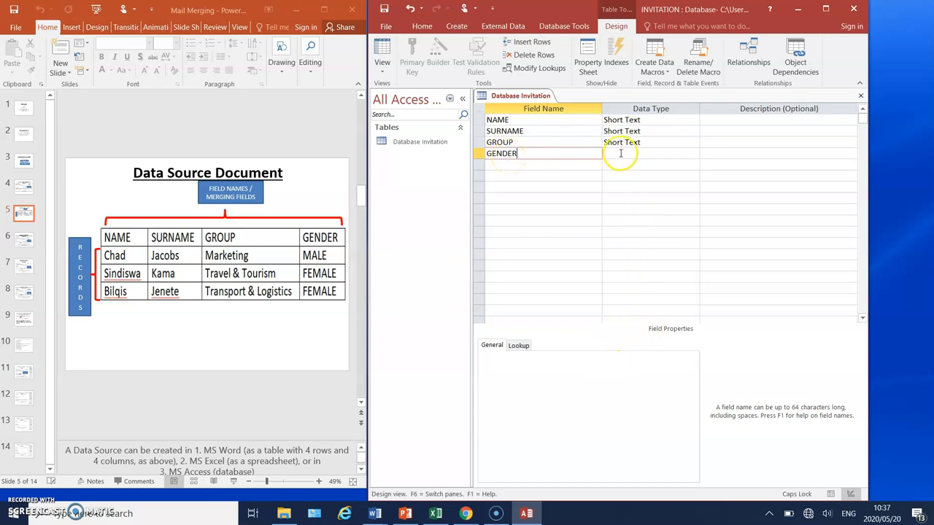
pyautogui.click(619, 151)
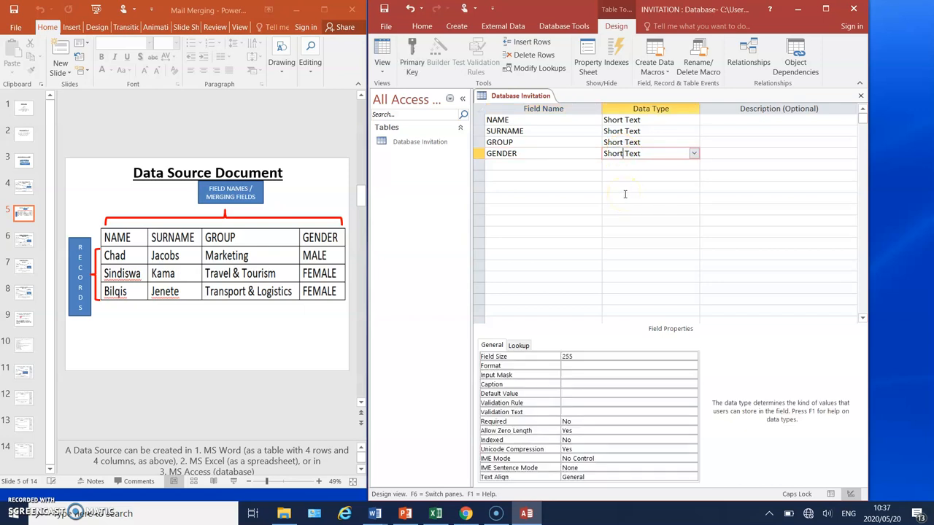
pyautogui.click(695, 153)
pyautogui.click(689, 164)
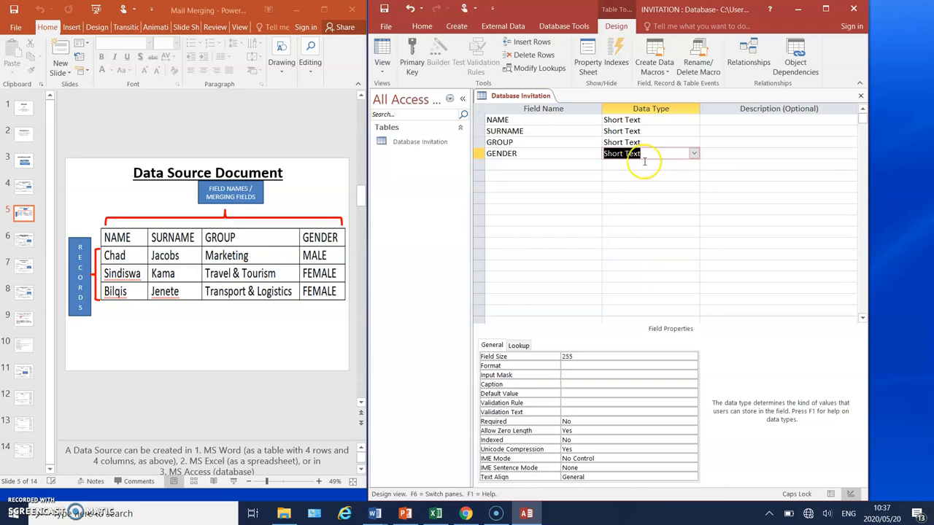
pyautogui.click(694, 154)
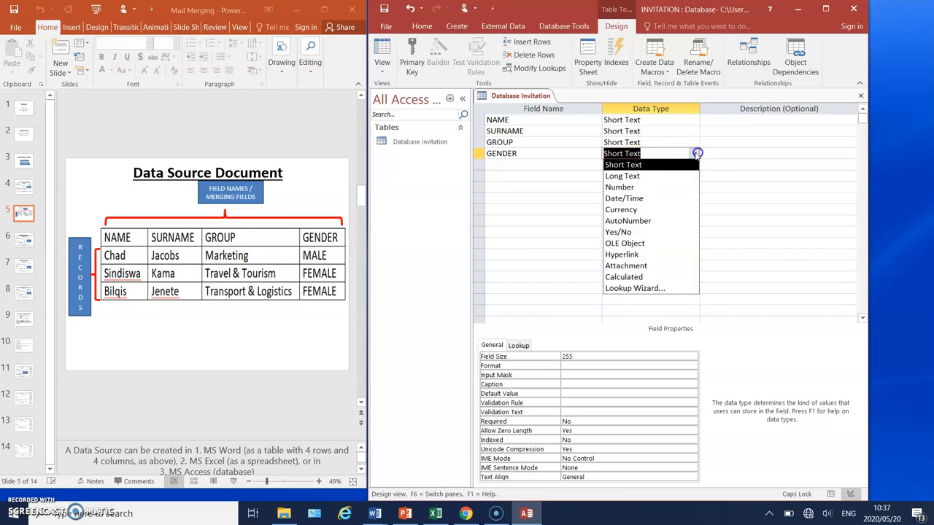
pyautogui.click(645, 163)
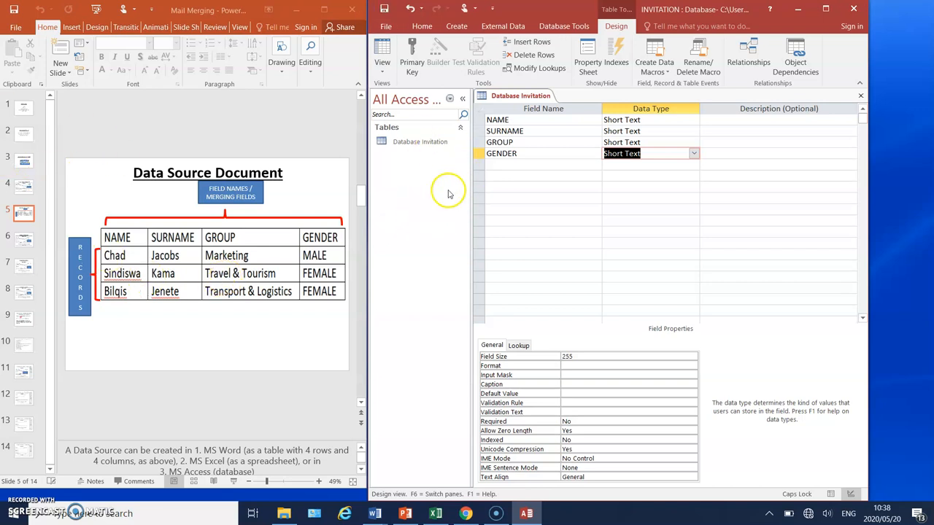
# Switch the Database Invitation table to Datasheet View, saving the table design.
pyautogui.click(382, 68)
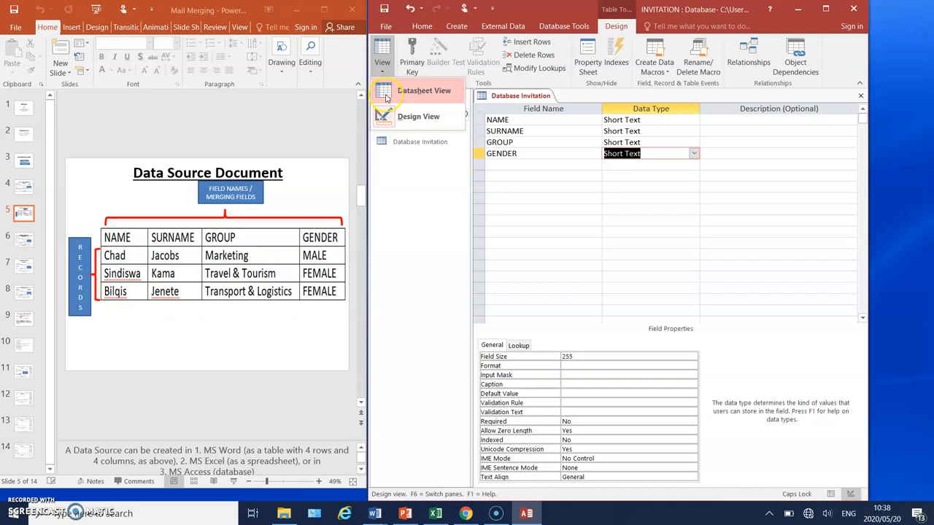
pyautogui.click(386, 94)
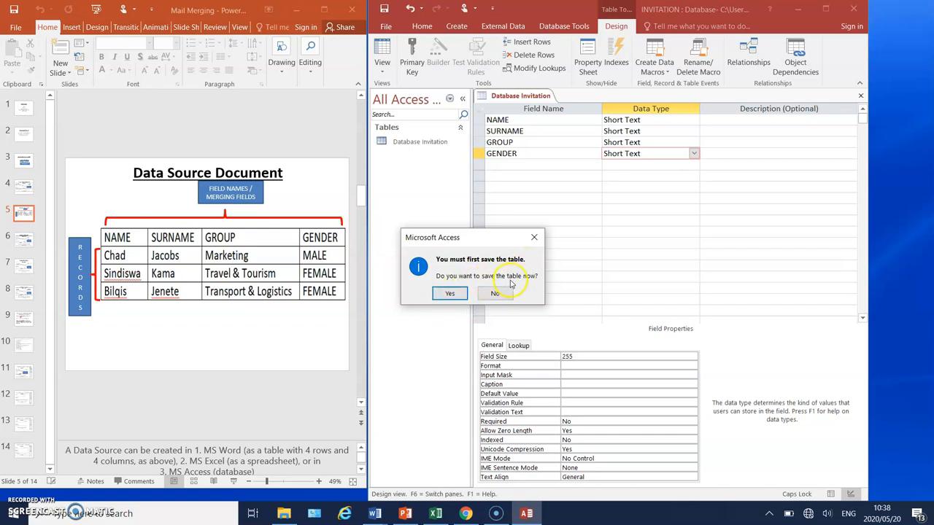
pyautogui.click(453, 295)
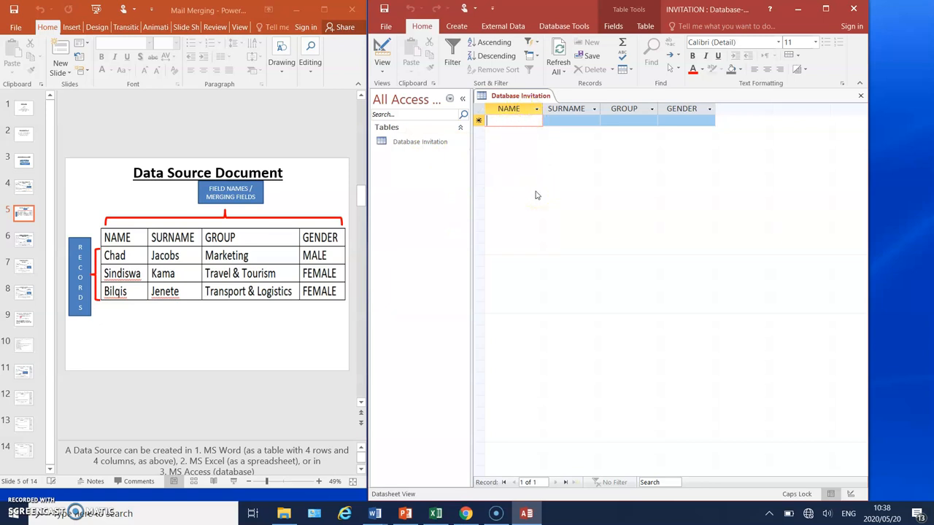
# Enter the name and surname of the slide's first person in the first record.
pyautogui.write('Cg')
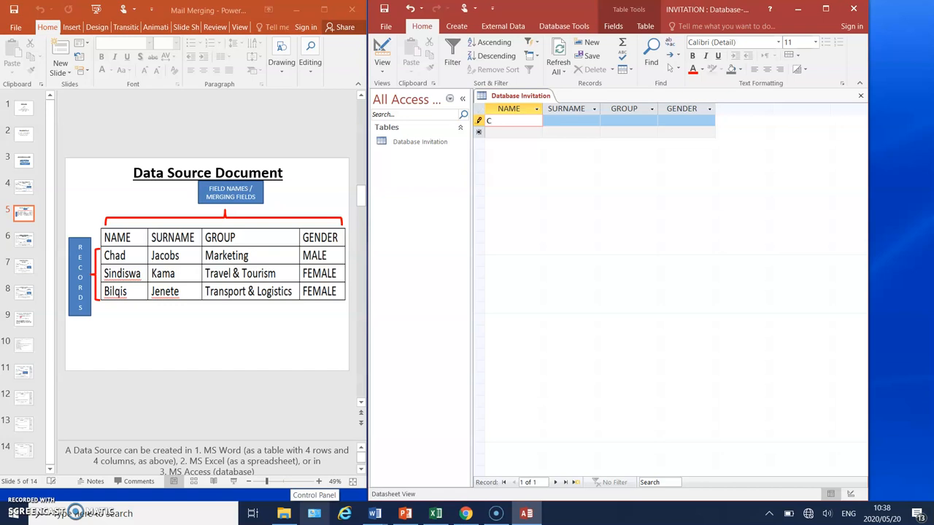
pyautogui.press('capslock')
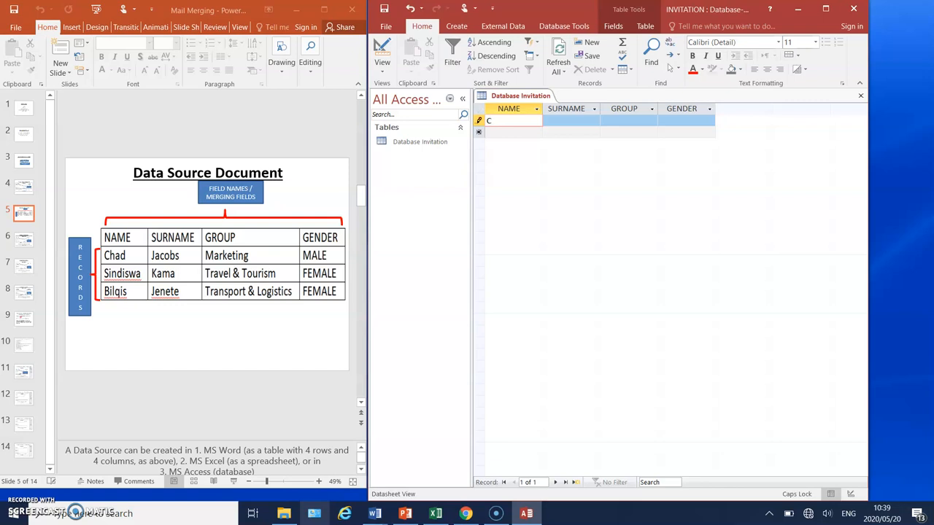
pyautogui.press('capslock')
pyautogui.write('had')
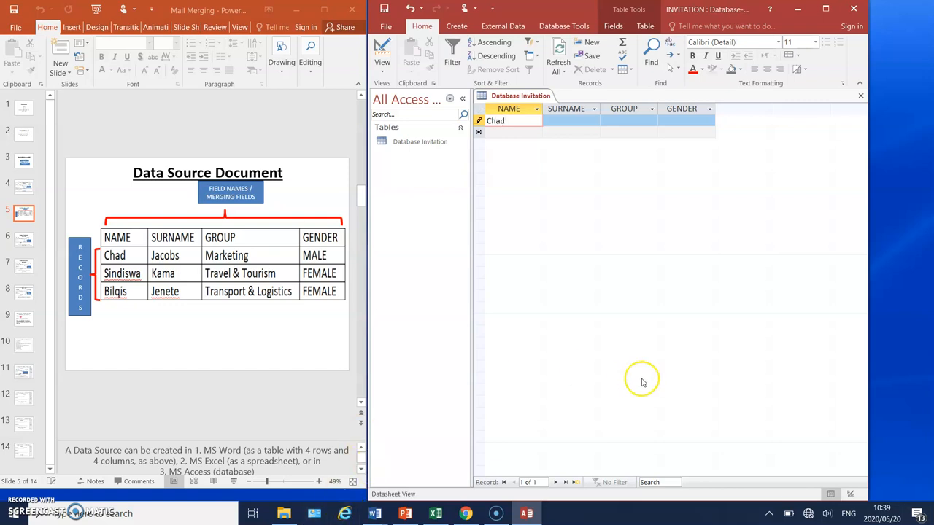
pyautogui.click(563, 121)
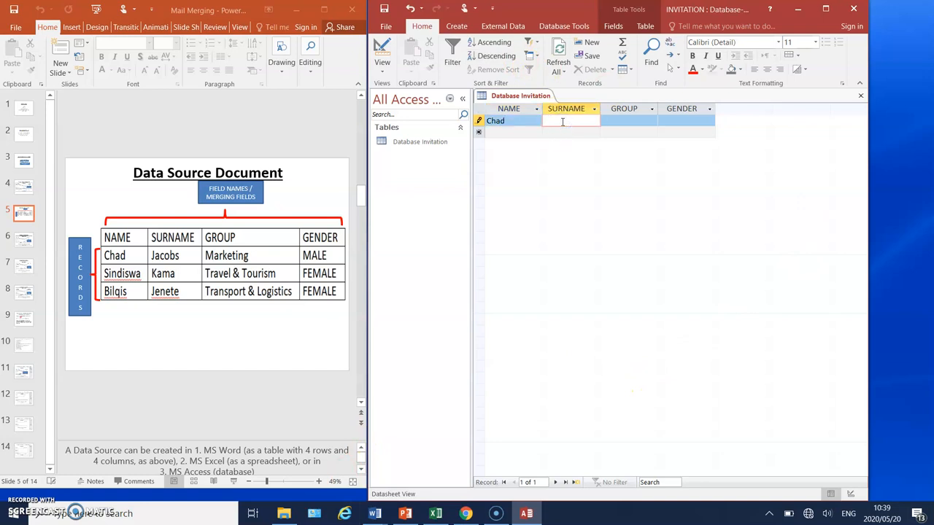
pyautogui.write('Jacobs')
# Complete the first record with the group Marketing and the gender MALE.
pyautogui.click(620, 121)
pyautogui.write('Marketing')
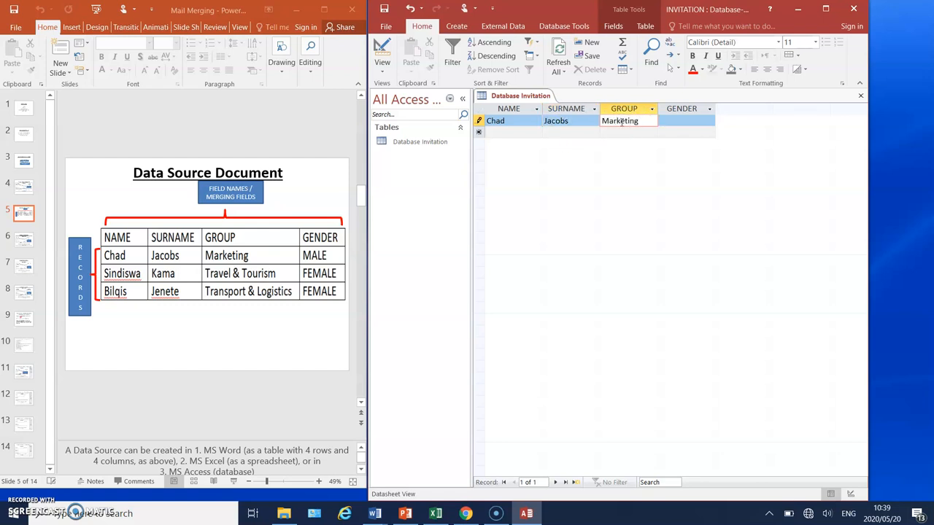
pyautogui.click(682, 121)
pyautogui.press('capslock')
pyautogui.write('MALE')
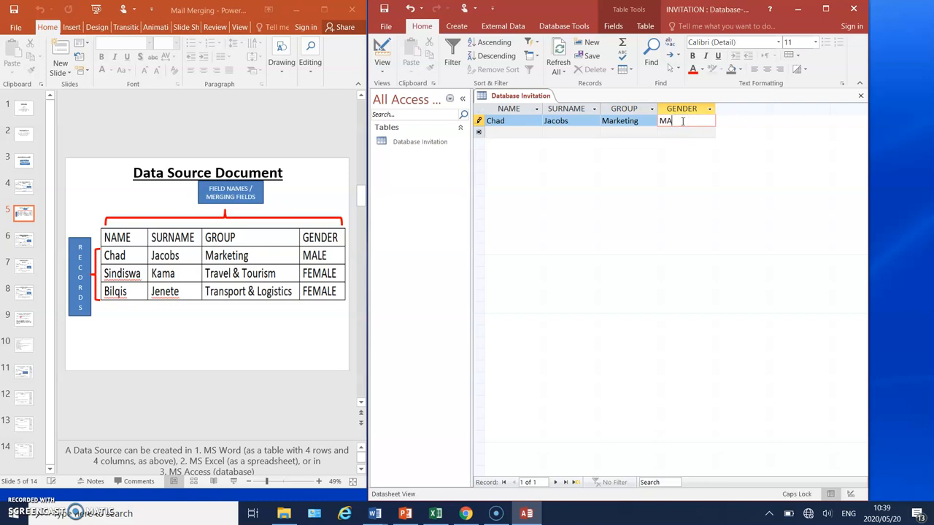
# Start a second record with the name and surname of the slide's second person.
pyautogui.click(493, 134)
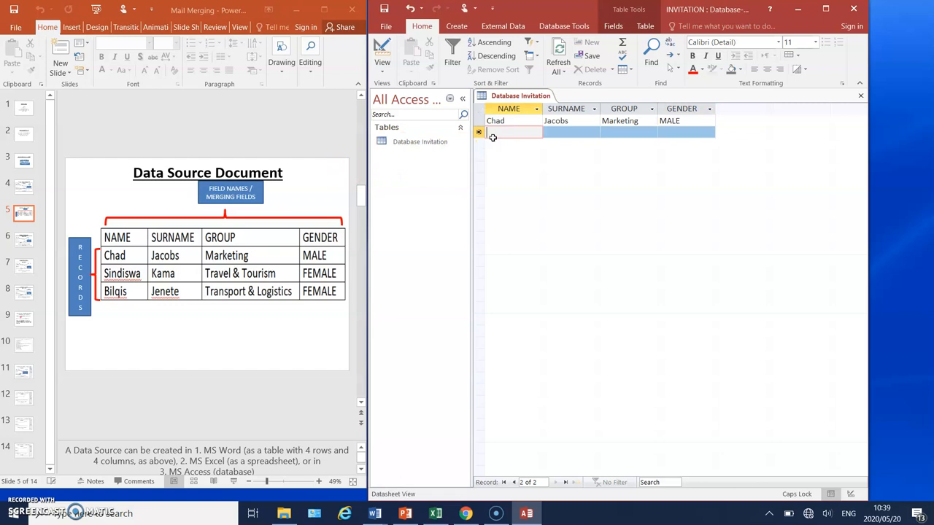
pyautogui.write('Sindiswa')
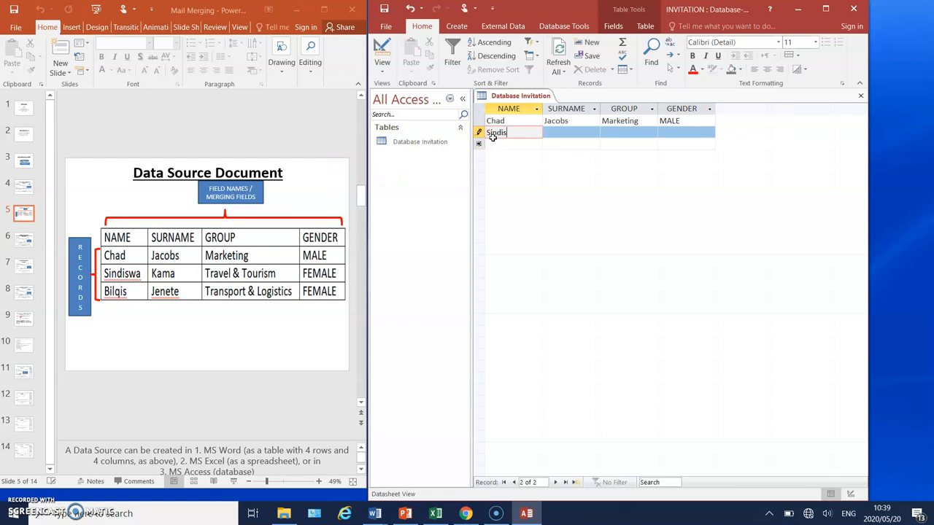
pyautogui.click(552, 134)
pyautogui.write('Kama')
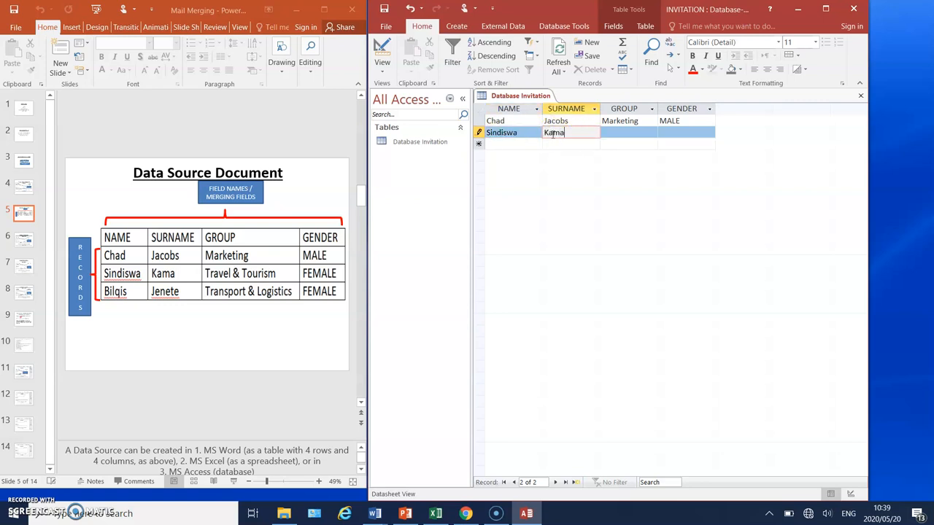
# Complete the second record with the group Travel & Tourism and the gender FEMALE.
pyautogui.click(621, 132)
pyautogui.write('Travel')
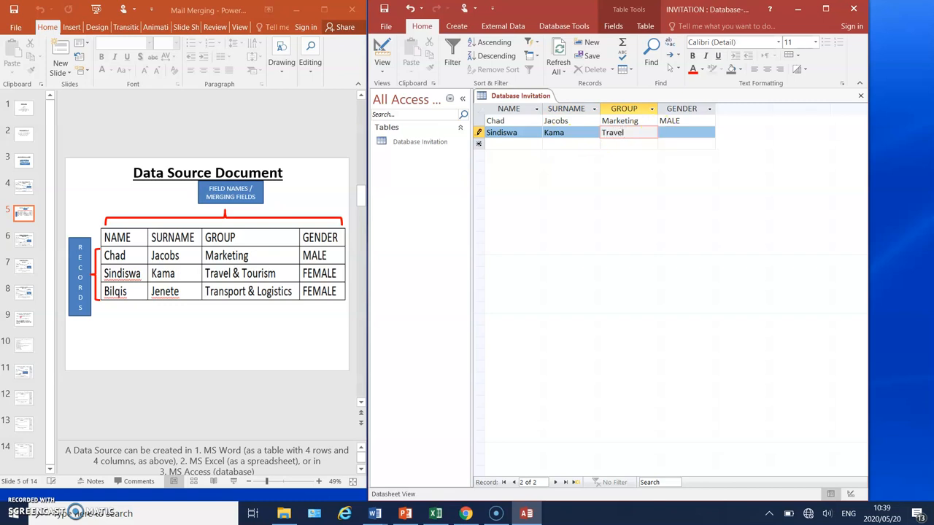
pyautogui.write(' & Tourism')
pyautogui.click(670, 132)
pyautogui.press('capslock')
pyautogui.write('FEMALE')
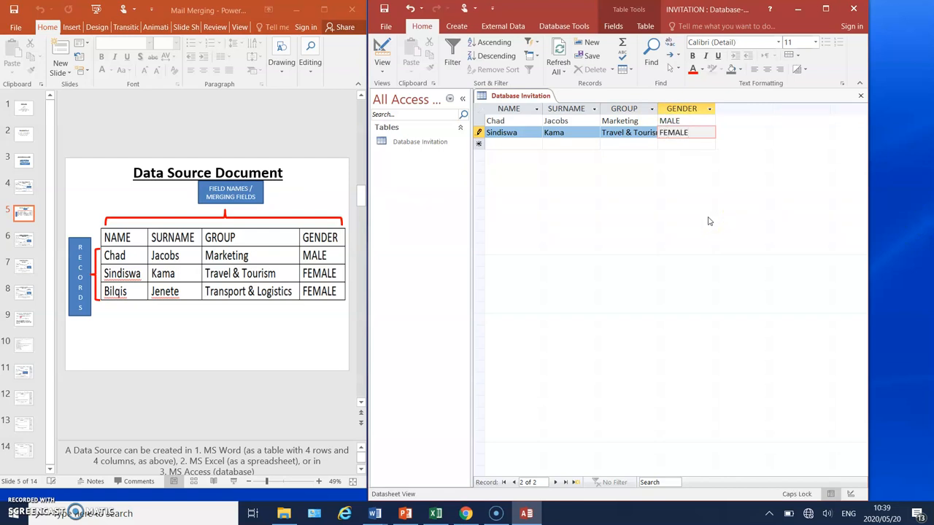
# Start a third record with the name and surname of the slide's third person.
pyautogui.click(508, 148)
pyautogui.press('capslock')
pyautogui.write('Bilqis')
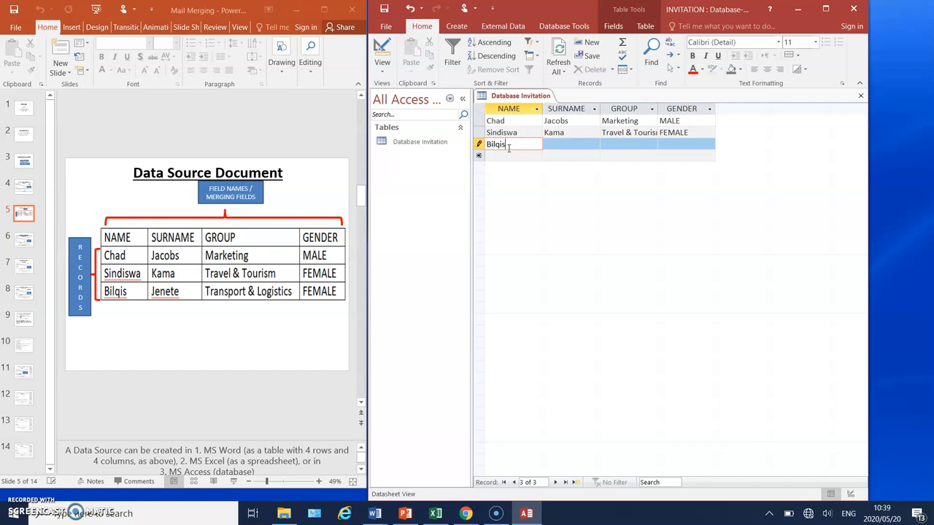
pyautogui.click(557, 146)
pyautogui.write('Jenete')
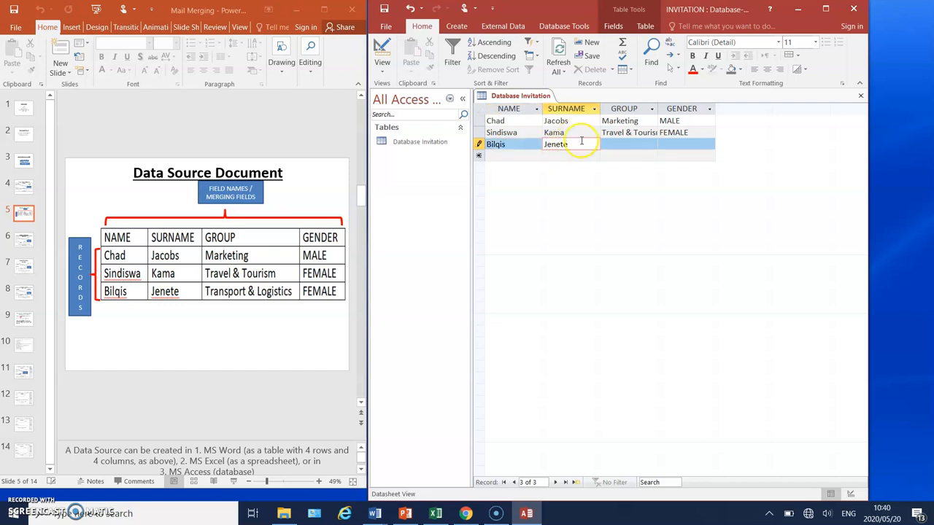
# Complete the third record with the group Transport & Logistics and the gender FEMALE.
pyautogui.click(612, 144)
pyautogui.write('Transp')
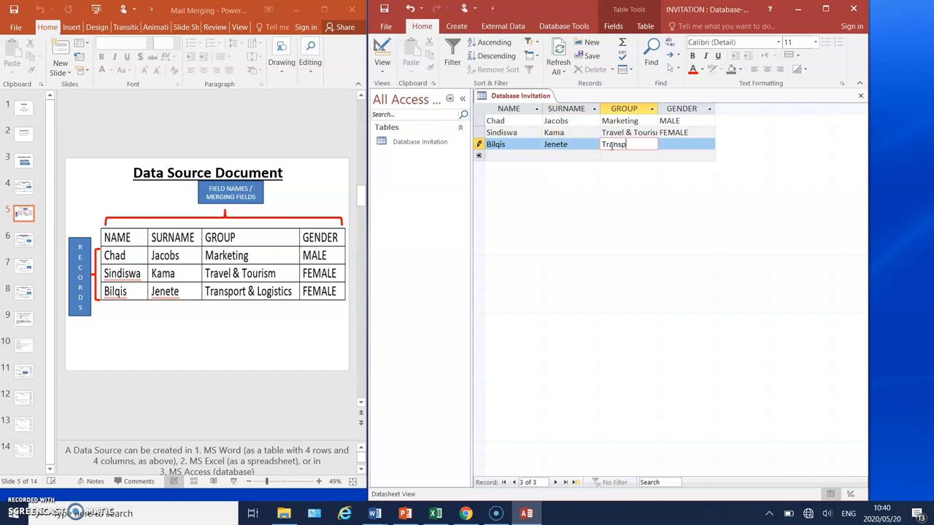
pyautogui.write('ort & Logistics')
pyautogui.click(671, 145)
pyautogui.press('capslock')
pyautogui.write('FW')
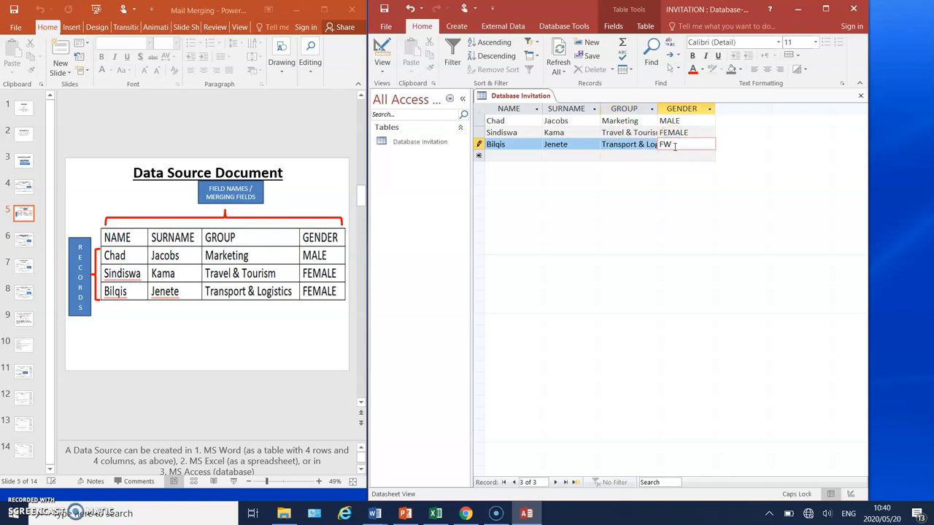
pyautogui.press('BackSpace')
pyautogui.write('EMALE')
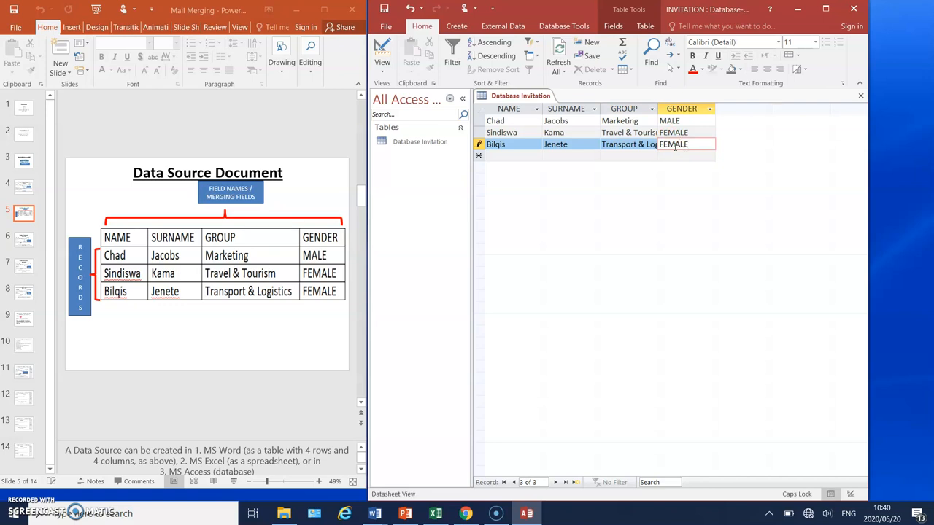